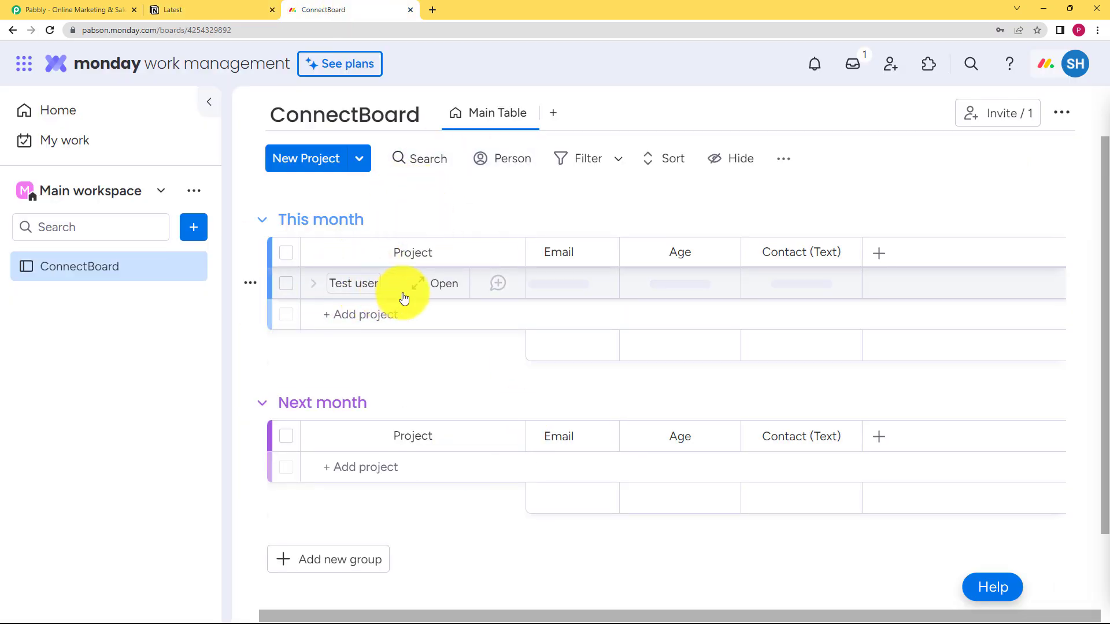
Switch to the Pabbly website, sign in and access the Pabbly Connect dashboard
{"action": "left_click", "coordinate": [69, 9]}
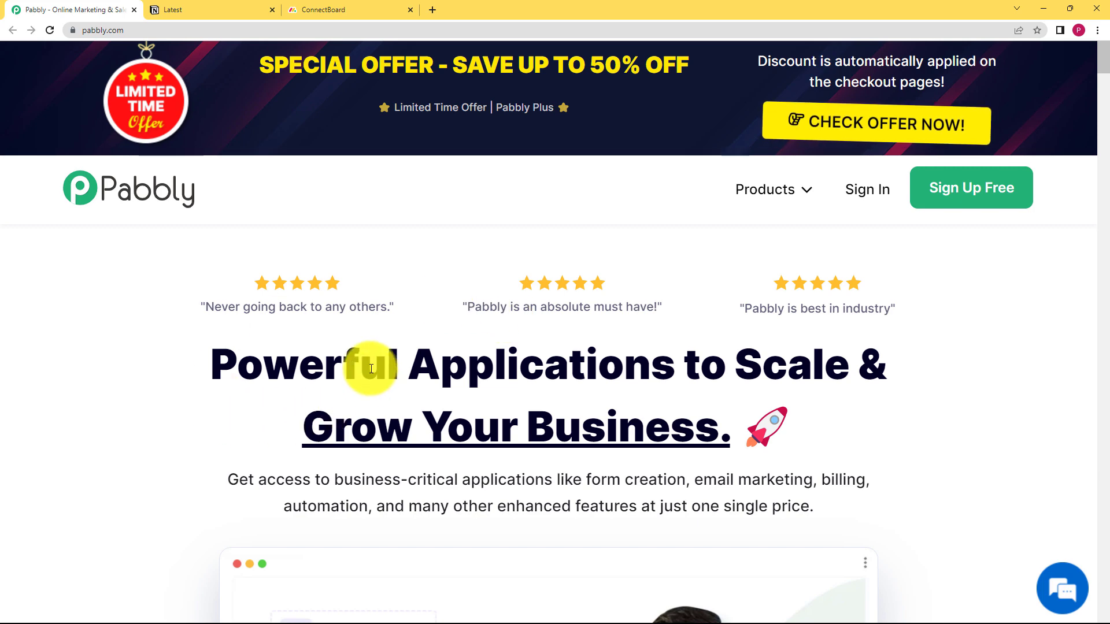
{"action": "left_click", "coordinate": [870, 188]}
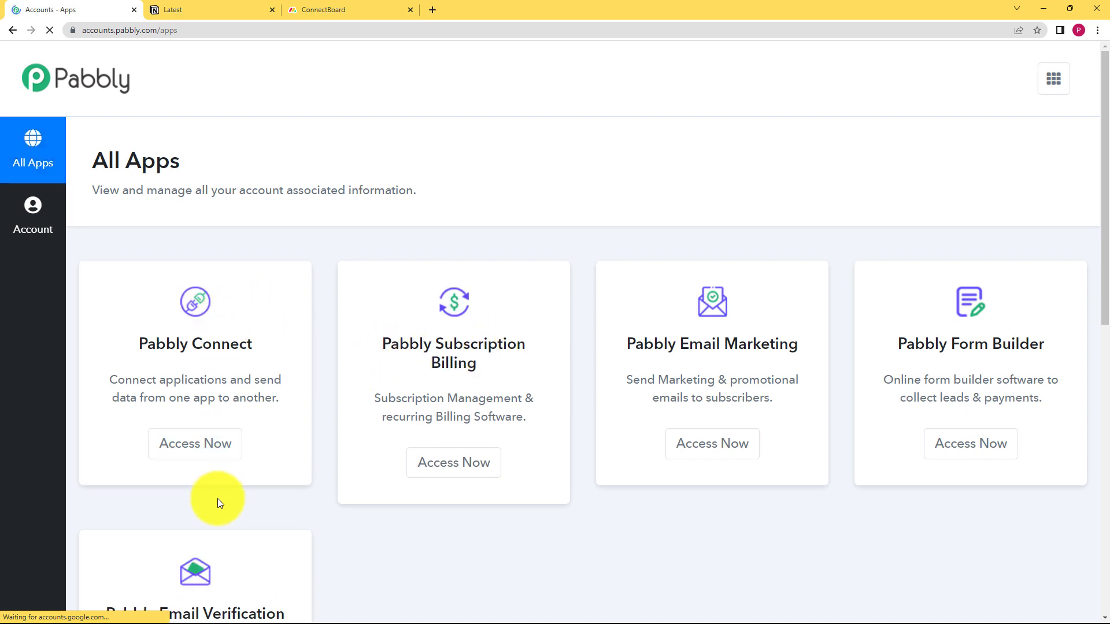
{"action": "scroll", "coordinate": [549, 486], "scroll_direction": "down", "scroll_amount": 3}
{"action": "scroll", "coordinate": [525, 474], "scroll_direction": "up", "scroll_amount": 3}
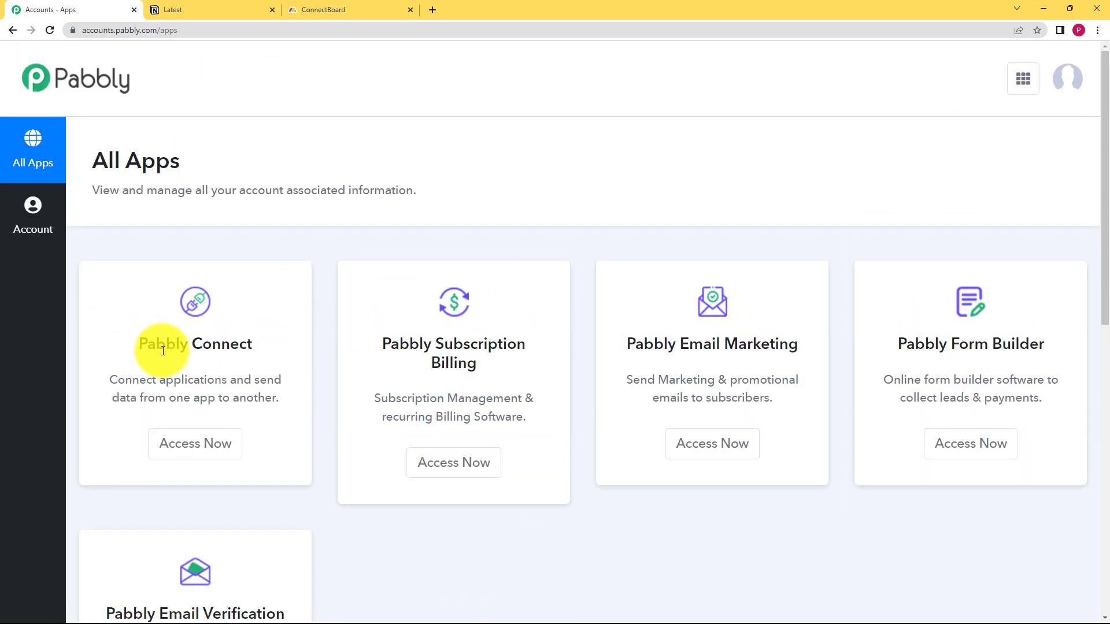
{"action": "left_click_drag", "start_coordinate": [137, 342], "coordinate": [262, 349]}
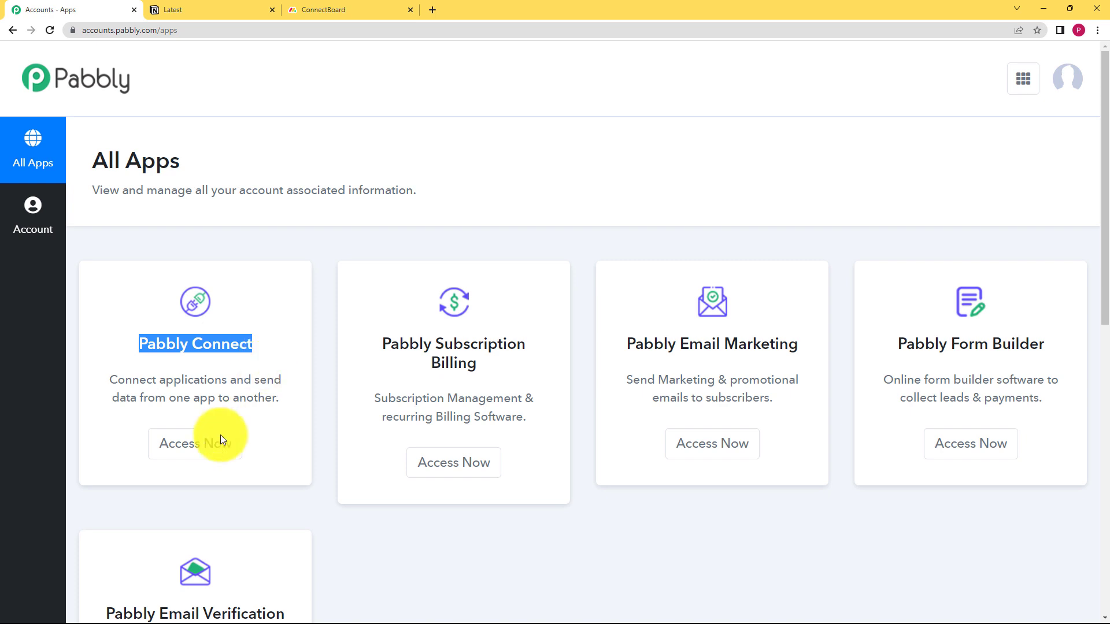
{"action": "left_click", "coordinate": [215, 454]}
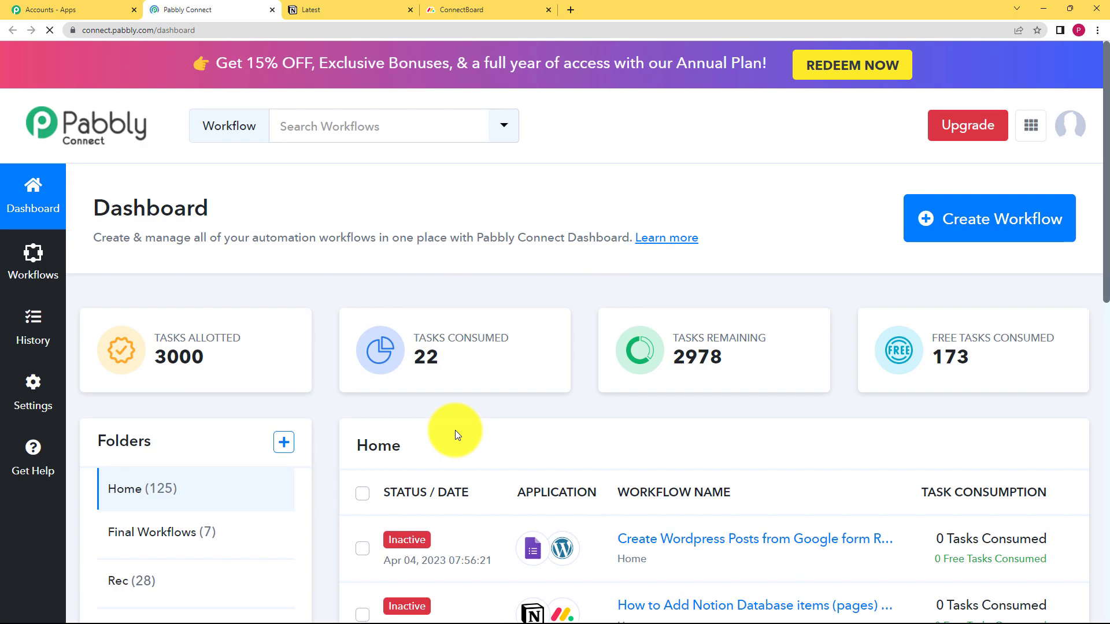
Create a workflow named "Add items in Monday.com from Notion Database Items"
{"action": "left_click", "coordinate": [989, 230]}
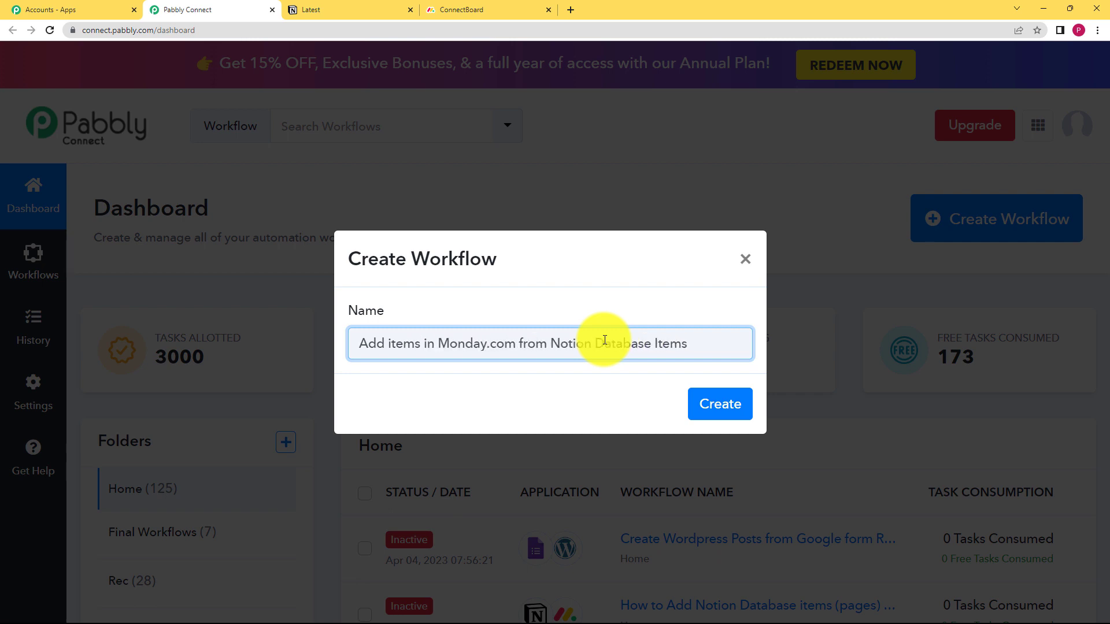
{"action": "left_click", "coordinate": [711, 401]}
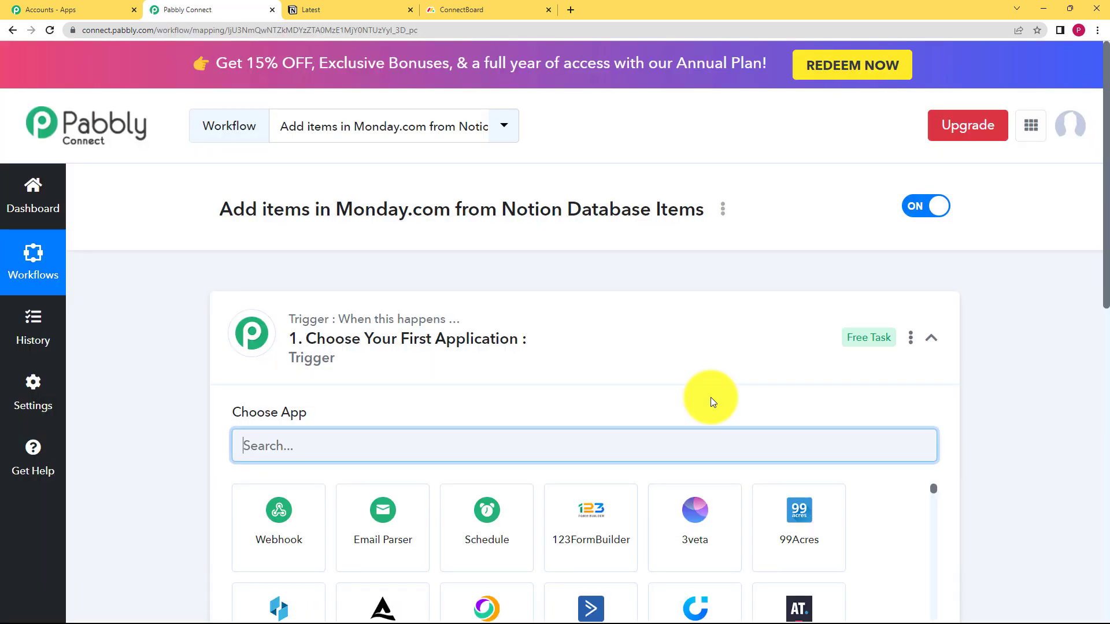
{"action": "left_click", "coordinate": [512, 329]}
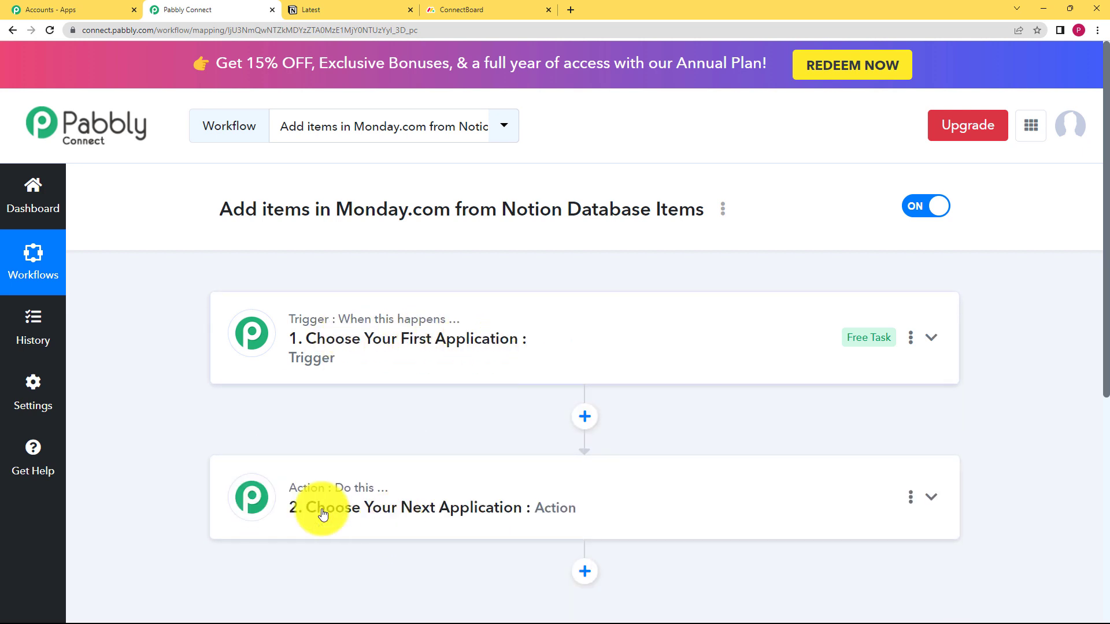
{"action": "left_click", "coordinate": [381, 359]}
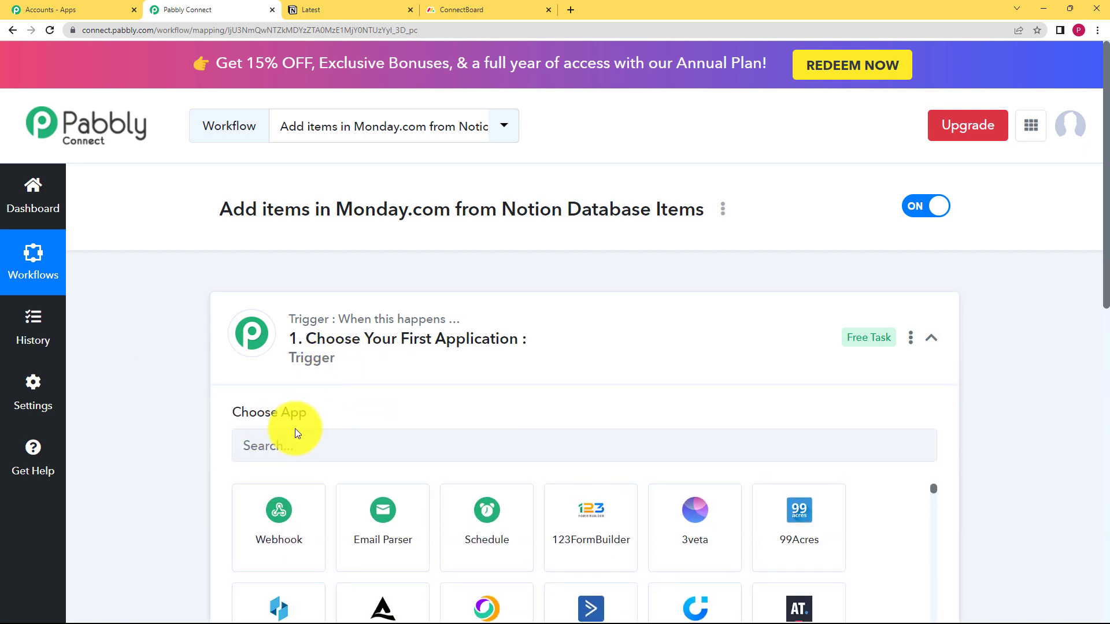
{"action": "left_click", "coordinate": [325, 338]}
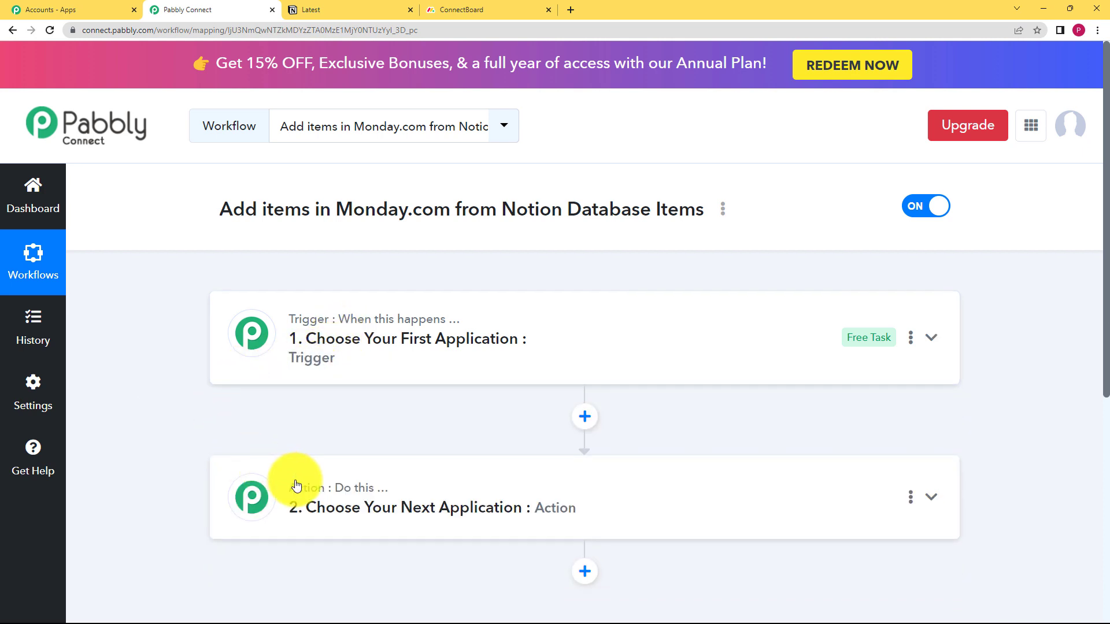
{"action": "left_click", "coordinate": [448, 368]}
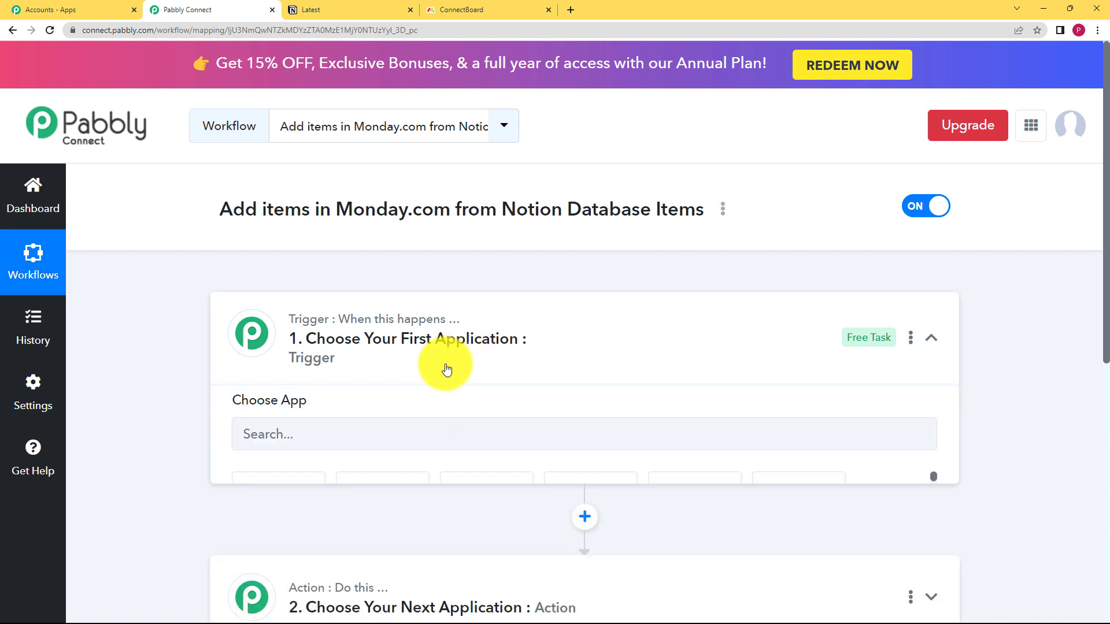
Set Notion as the workflow's trigger app with New Database Item as the trigger event
{"action": "left_click", "coordinate": [393, 445]}
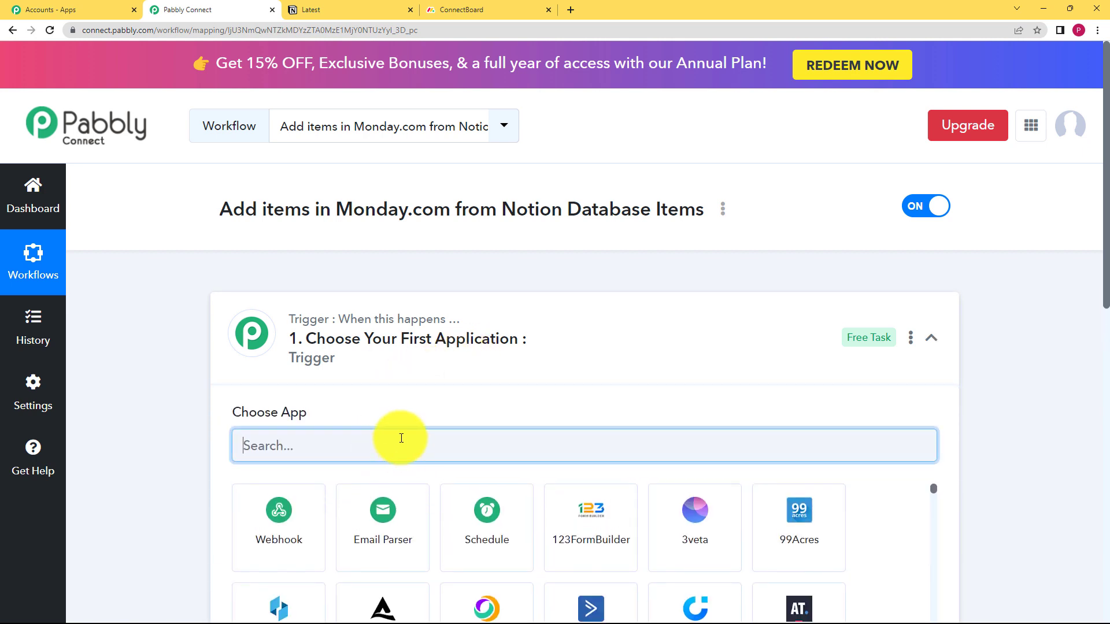
{"action": "type", "text": "noti"}
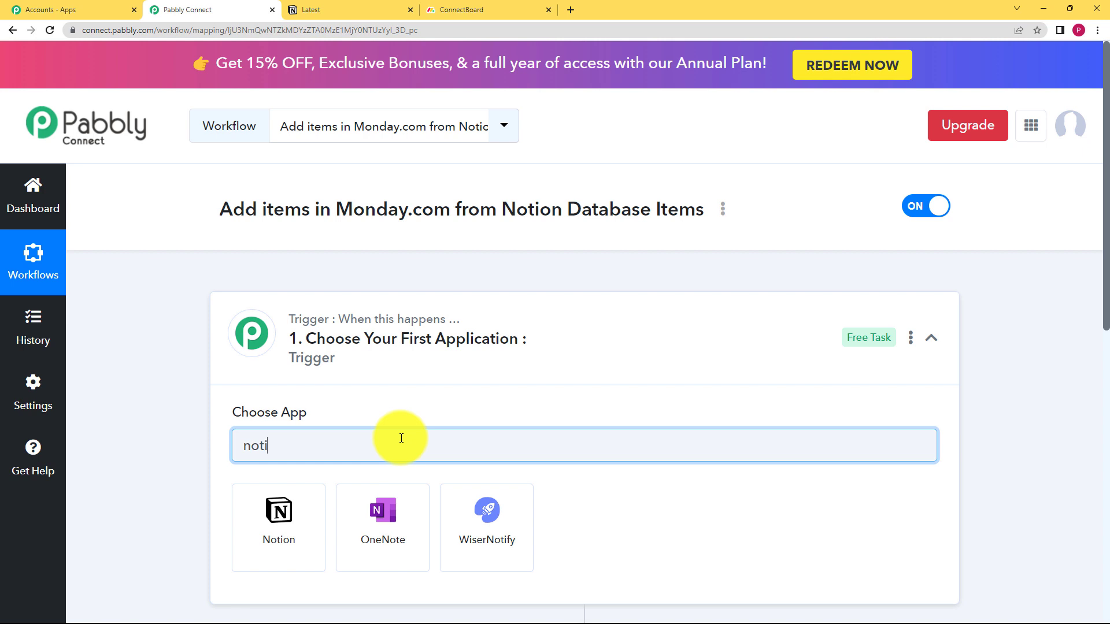
{"action": "type", "text": "o"}
{"action": "left_click", "coordinate": [303, 512]}
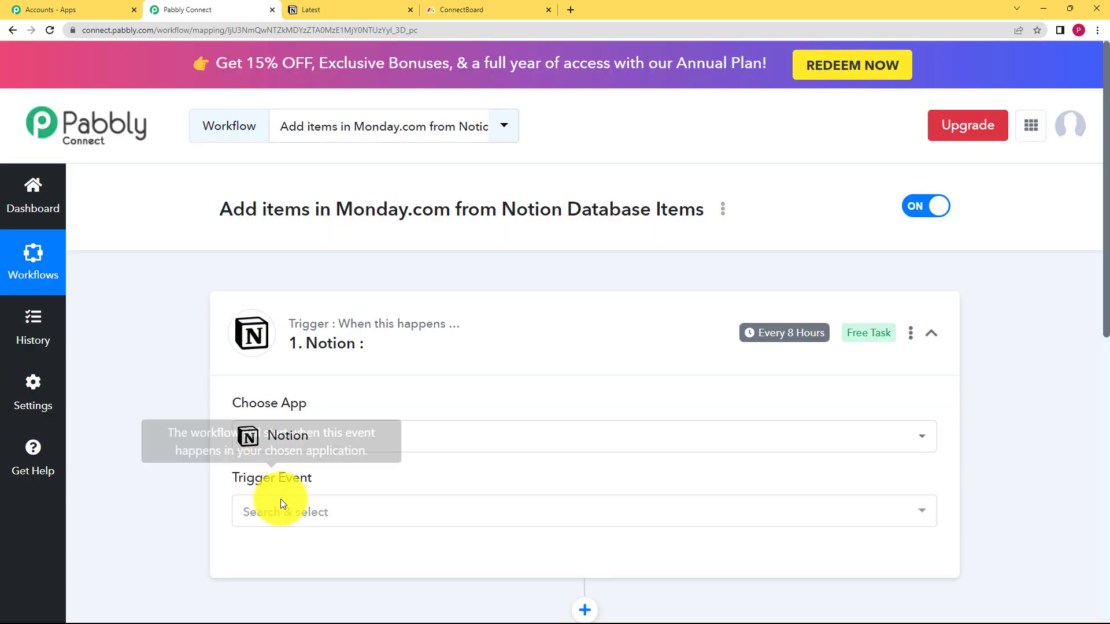
{"action": "left_click", "coordinate": [287, 510]}
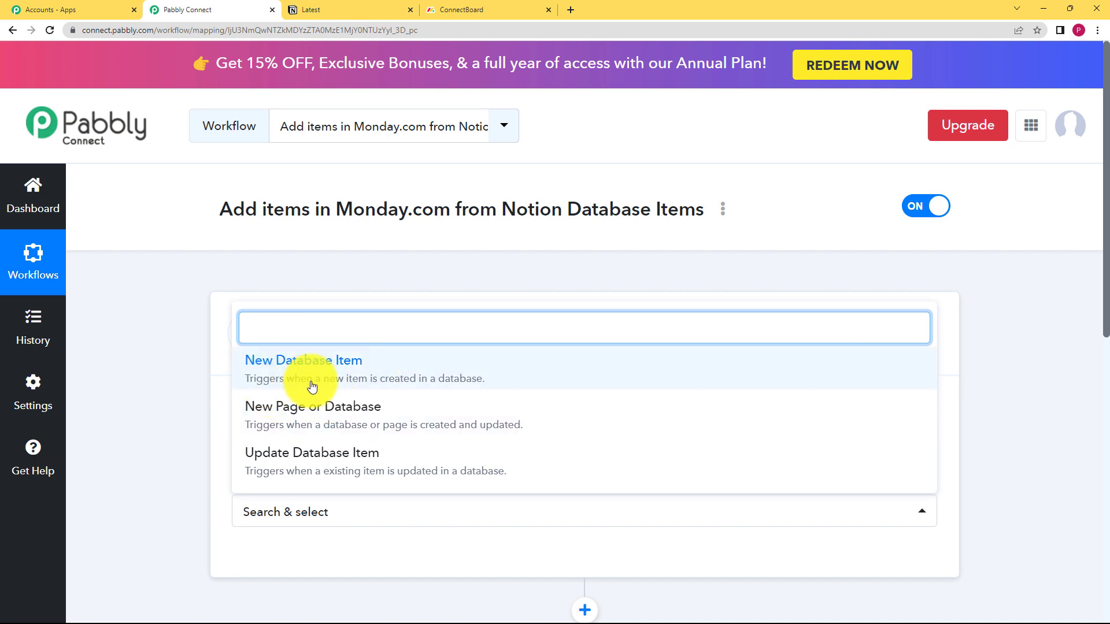
{"action": "left_click", "coordinate": [455, 377]}
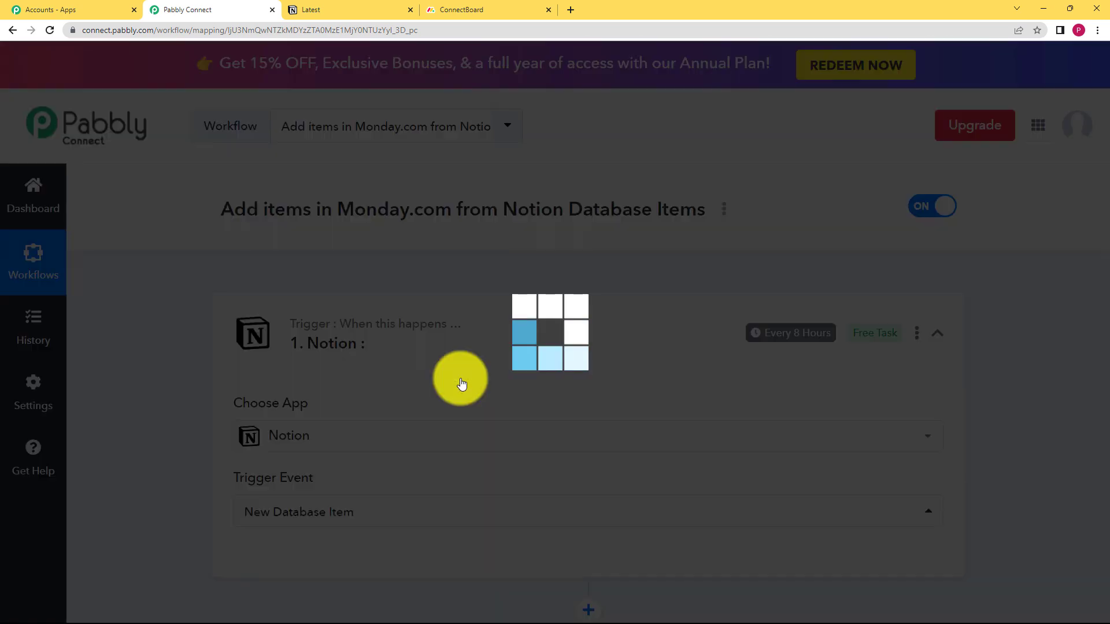
Connect the trigger to Notion through a new connection, granting Pabbly Connect access to the Getting Started page
{"action": "scroll", "coordinate": [186, 471], "scroll_direction": "down", "scroll_amount": 3}
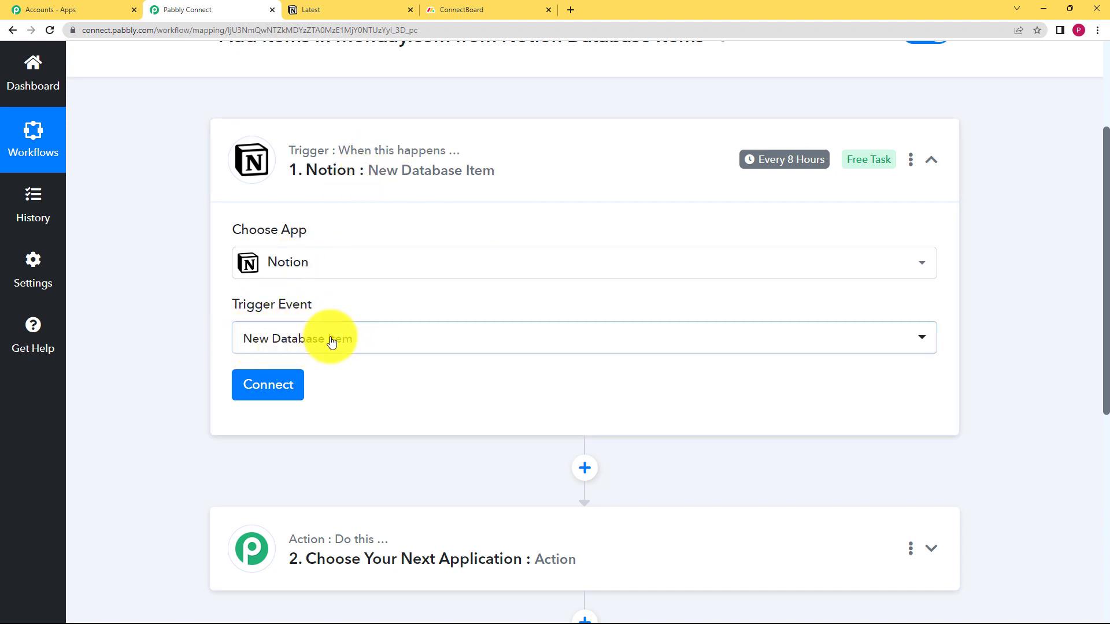
{"action": "left_click", "coordinate": [249, 389]}
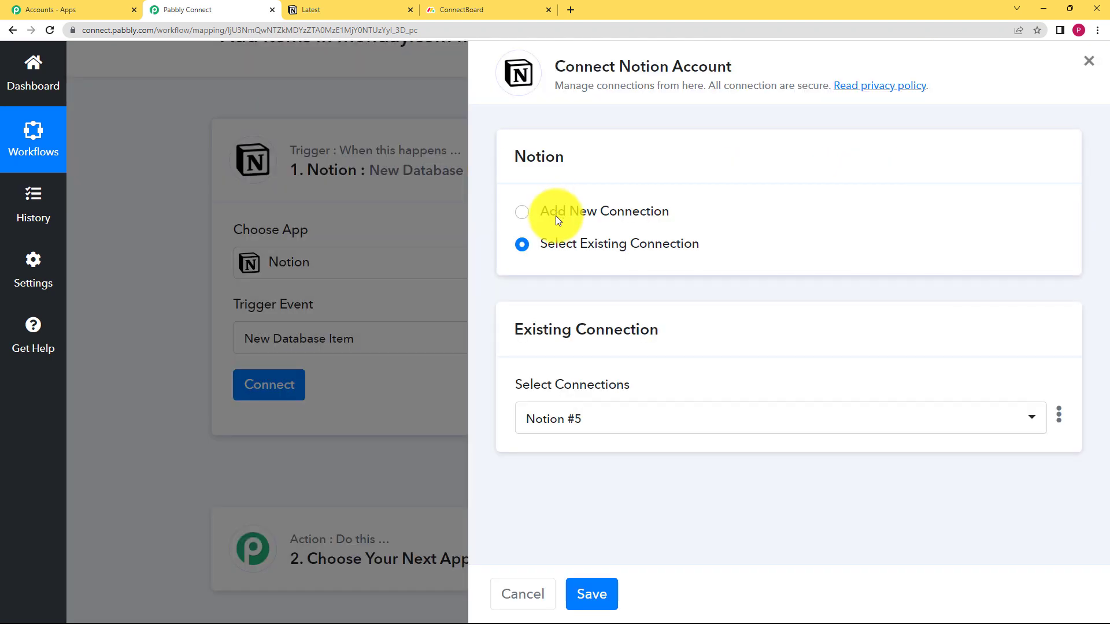
{"action": "left_click", "coordinate": [556, 216]}
{"action": "left_click", "coordinate": [584, 399]}
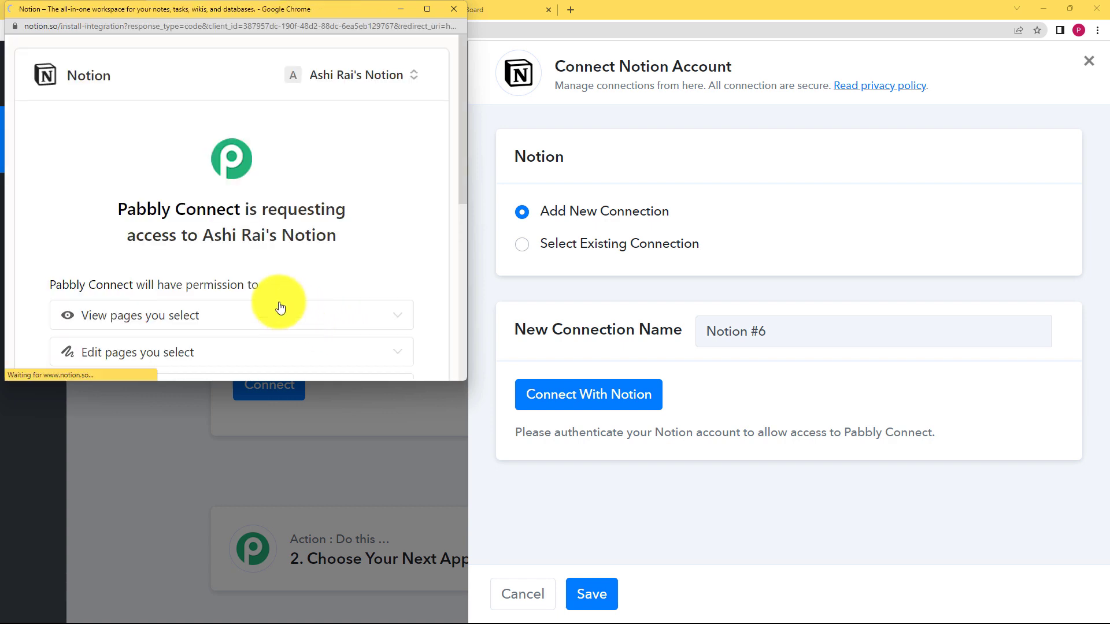
{"action": "scroll", "coordinate": [214, 258], "scroll_direction": "down", "scroll_amount": 5}
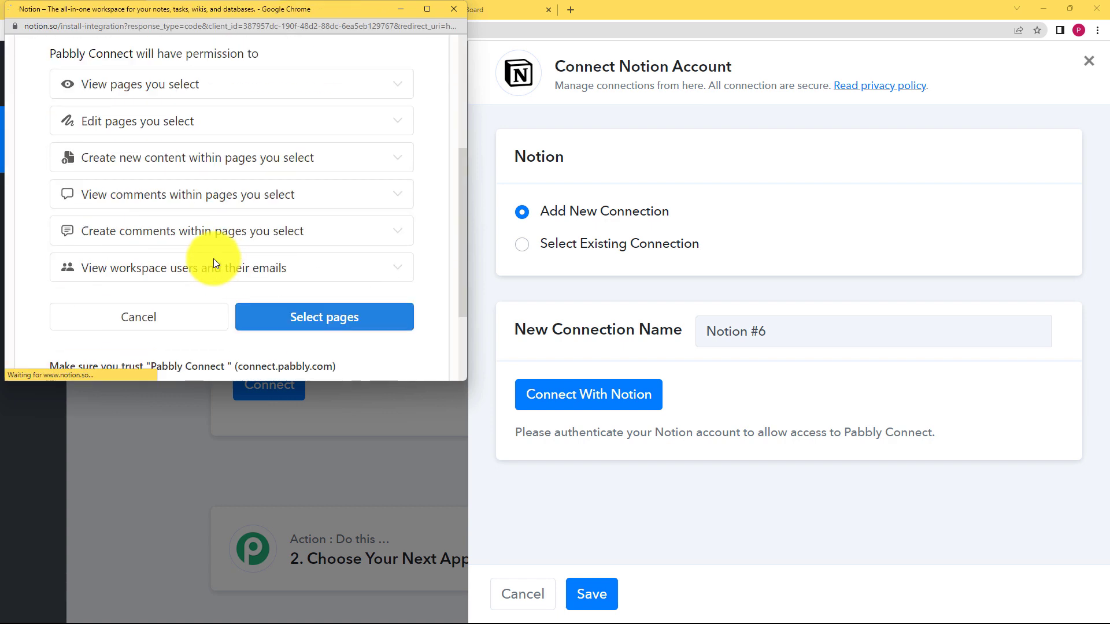
{"action": "left_click", "coordinate": [293, 319]}
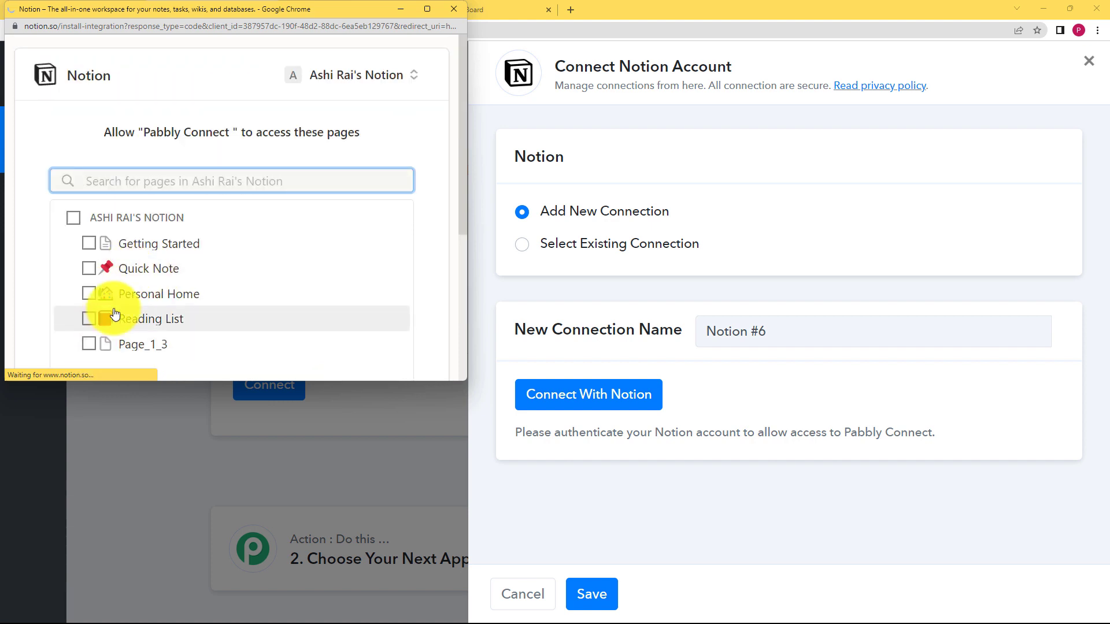
{"action": "scroll", "coordinate": [97, 153], "scroll_direction": "down", "scroll_amount": 2}
{"action": "left_click", "coordinate": [89, 128]}
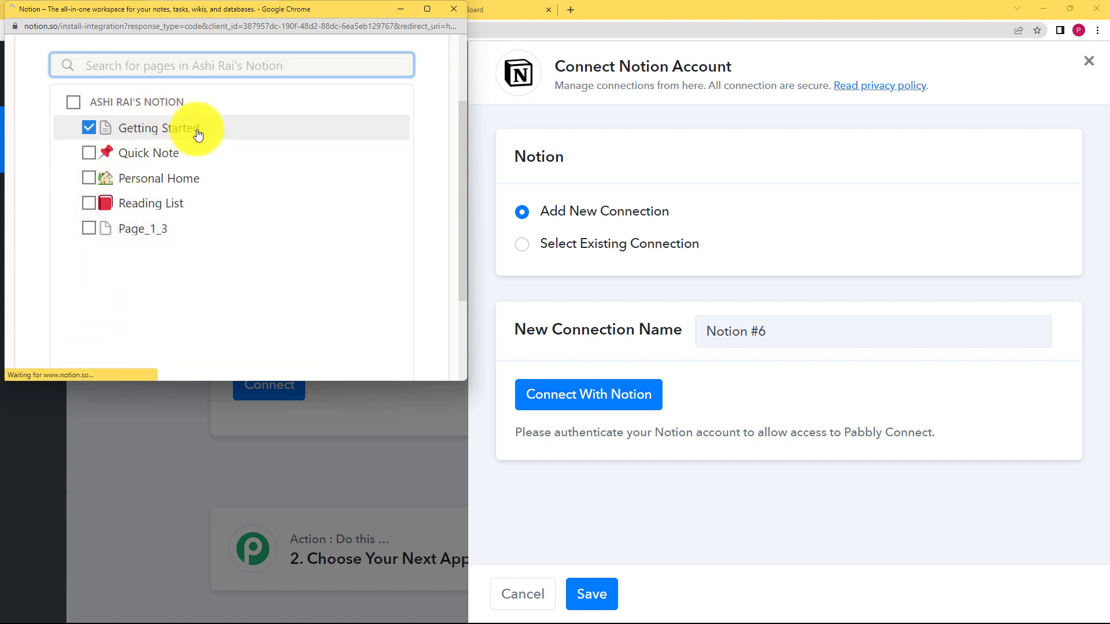
{"action": "scroll", "coordinate": [209, 203], "scroll_direction": "down", "scroll_amount": 3}
{"action": "left_click", "coordinate": [353, 312]}
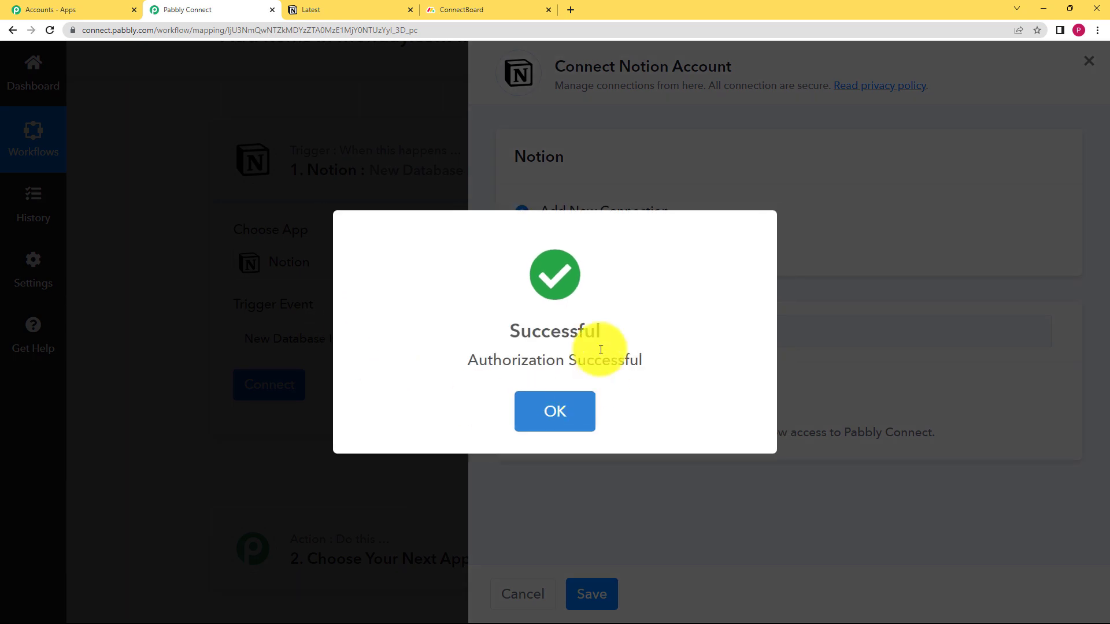
Choose Latest as the trigger's database ID and look at that database in Notion under Getting Started
{"action": "left_click", "coordinate": [529, 402]}
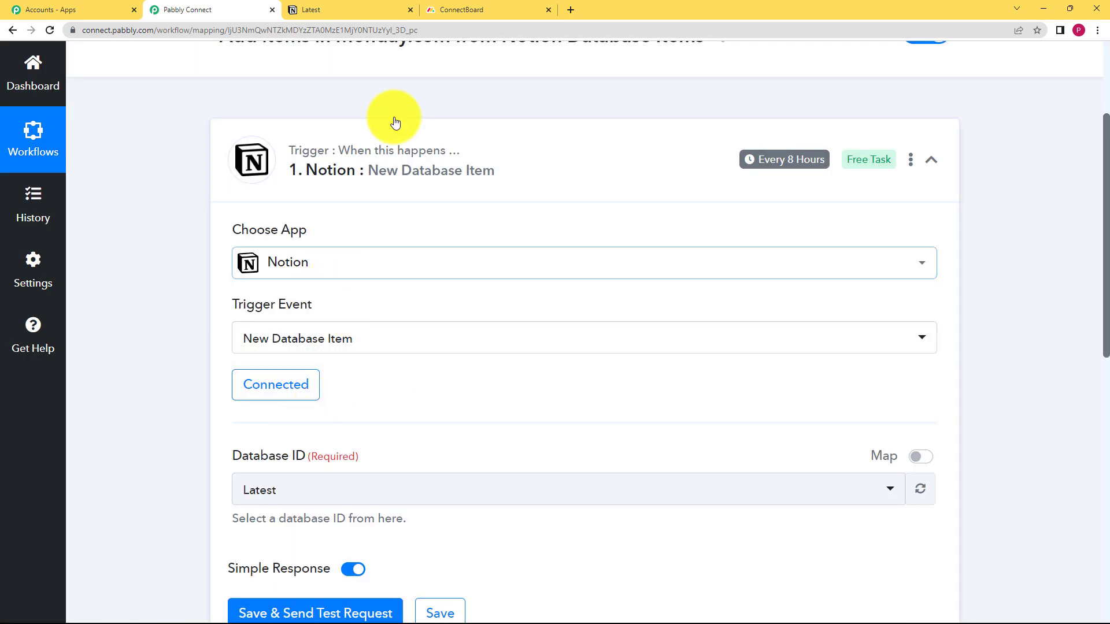
{"action": "left_click", "coordinate": [349, 7]}
{"action": "left_click", "coordinate": [92, 181]}
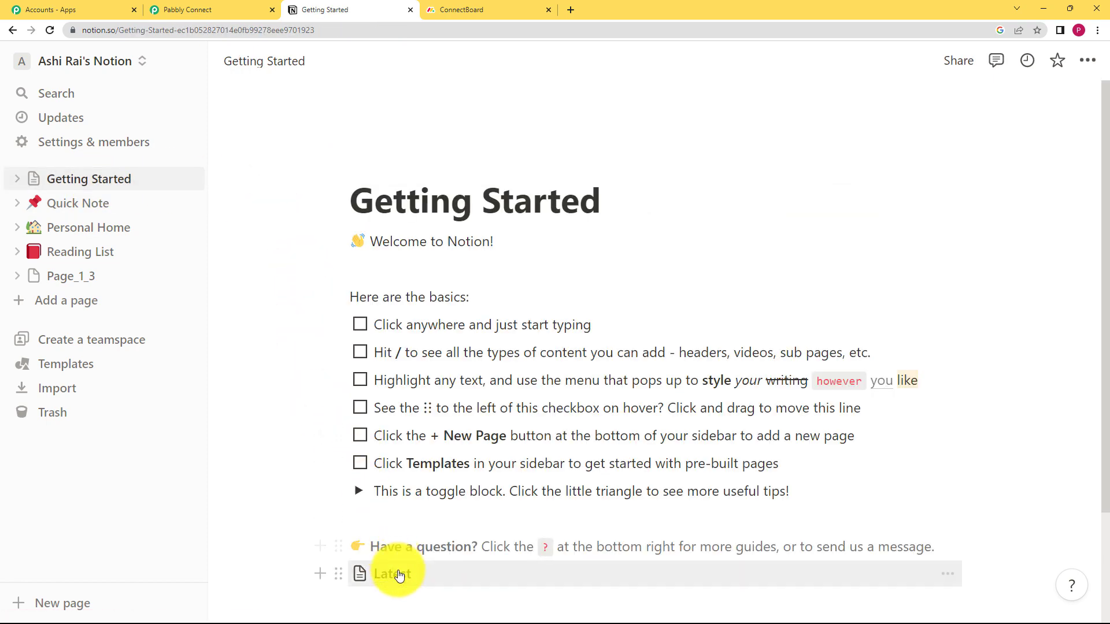
{"action": "left_click", "coordinate": [397, 574]}
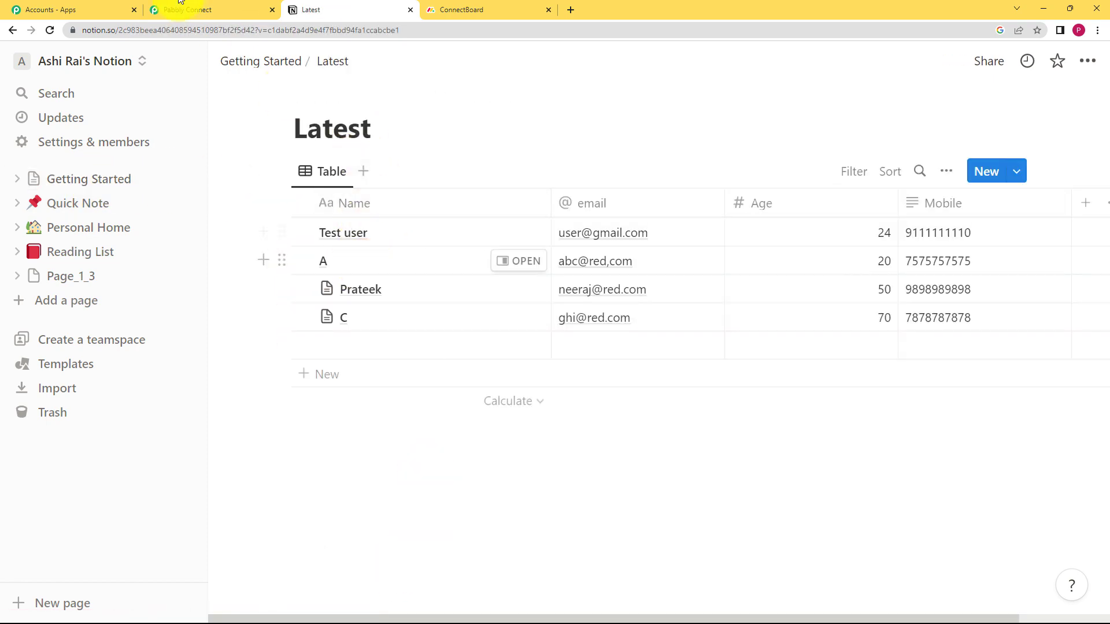
{"action": "left_click", "coordinate": [179, 7]}
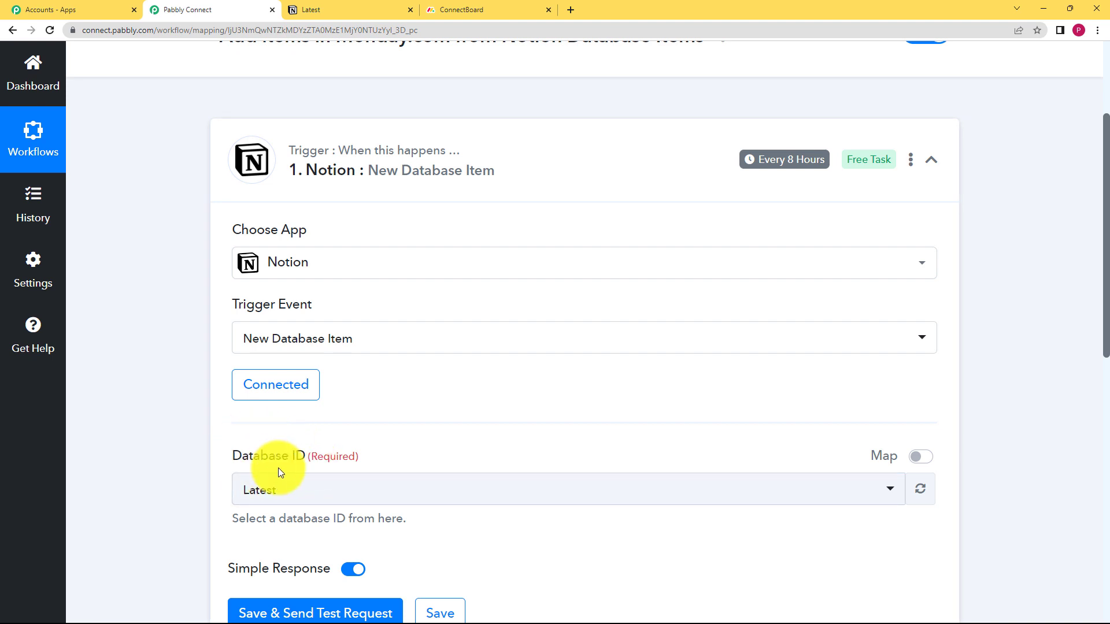
Recheck the Latest database in Notion, then save the Notion trigger and send a test request
{"action": "scroll", "coordinate": [158, 470], "scroll_direction": "down", "scroll_amount": 2}
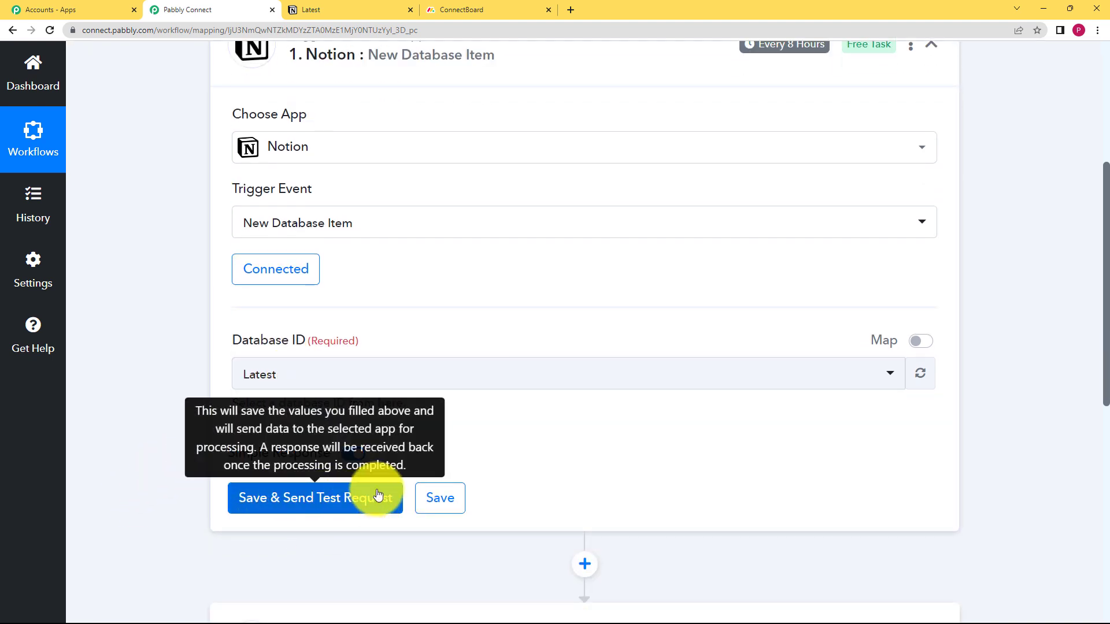
{"action": "left_click", "coordinate": [355, 9]}
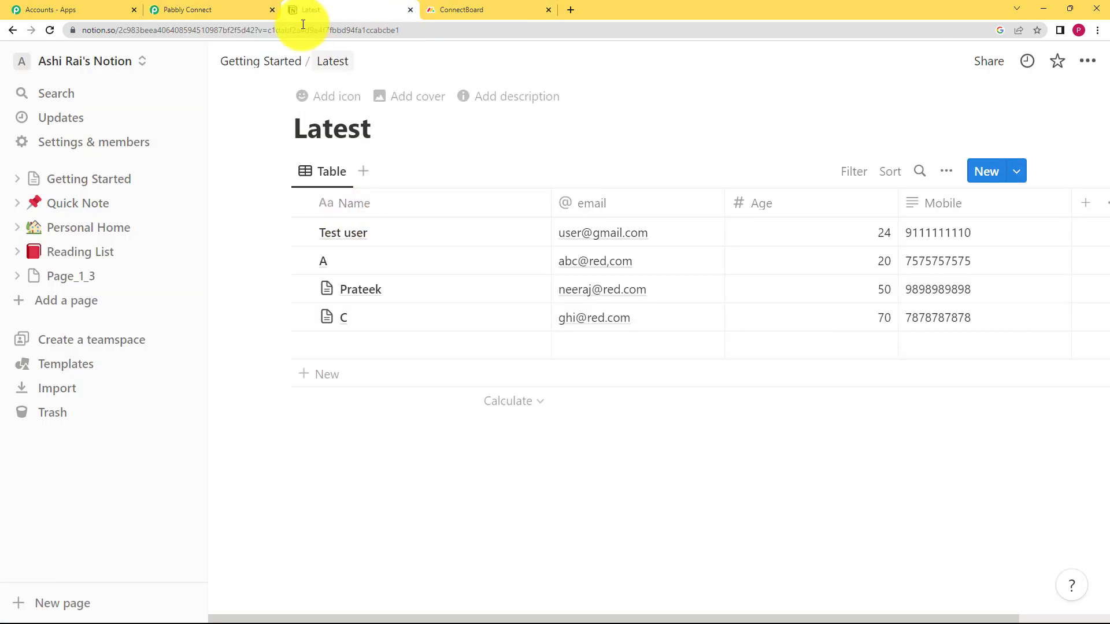
{"action": "left_click", "coordinate": [218, 10]}
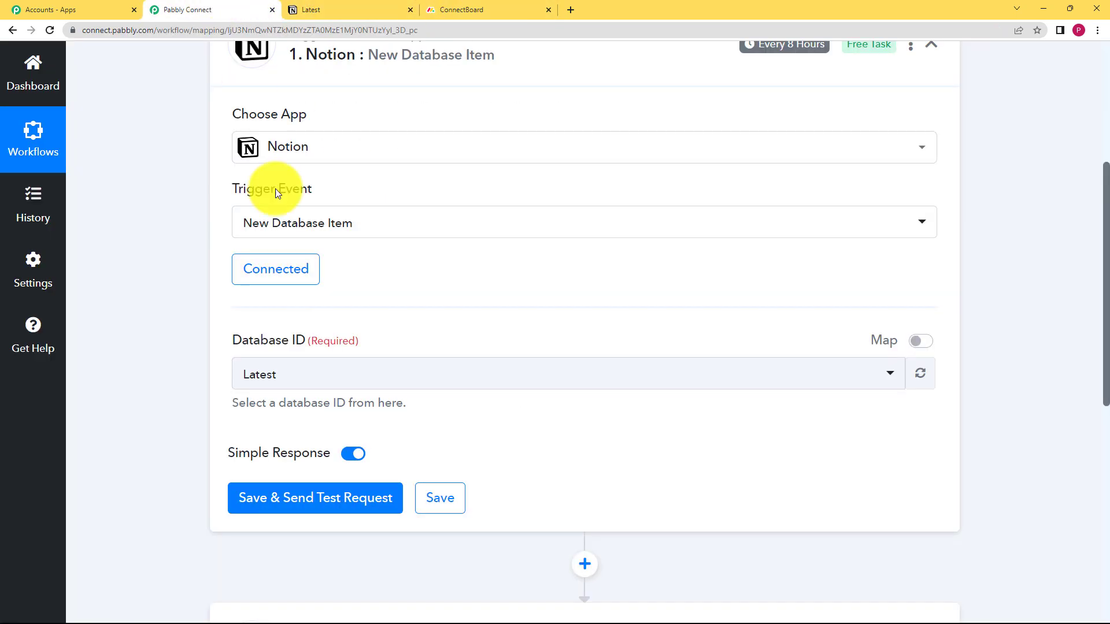
{"action": "left_click", "coordinate": [291, 509]}
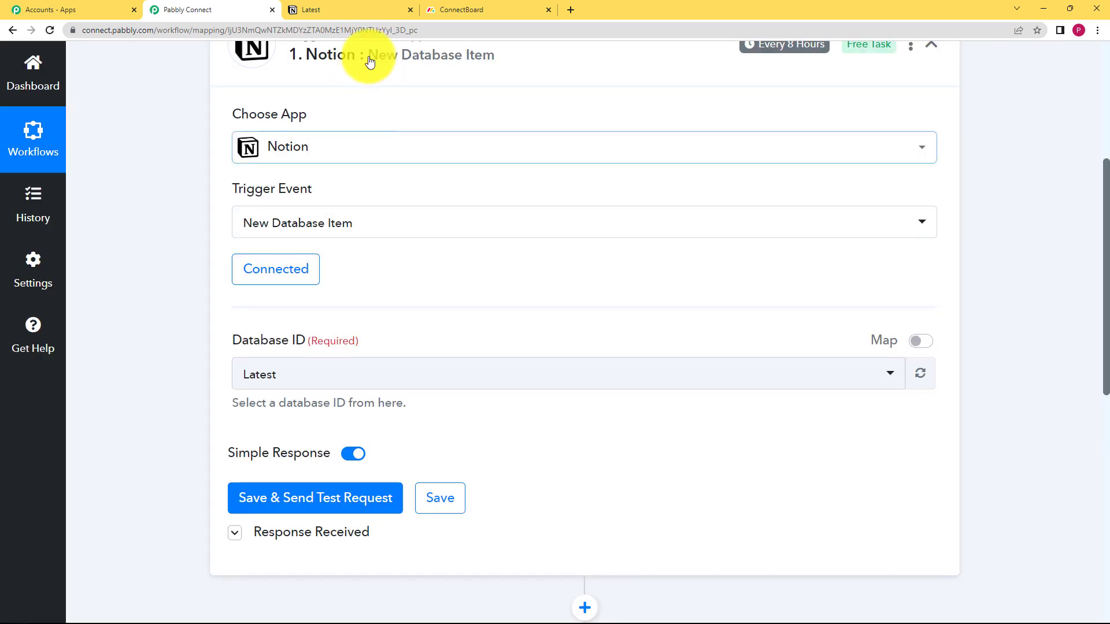
Add a new item to Notion's Latest database, filling in the person's name, email and mobile number and setting Age to 18
{"action": "left_click", "coordinate": [359, 12]}
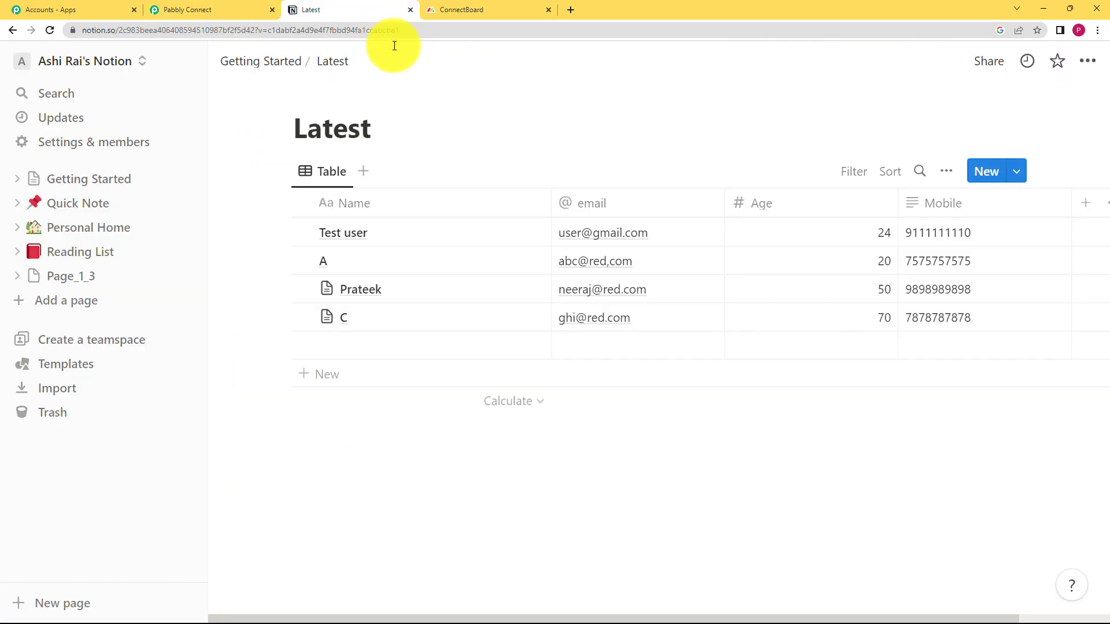
{"action": "left_click", "coordinate": [983, 173]}
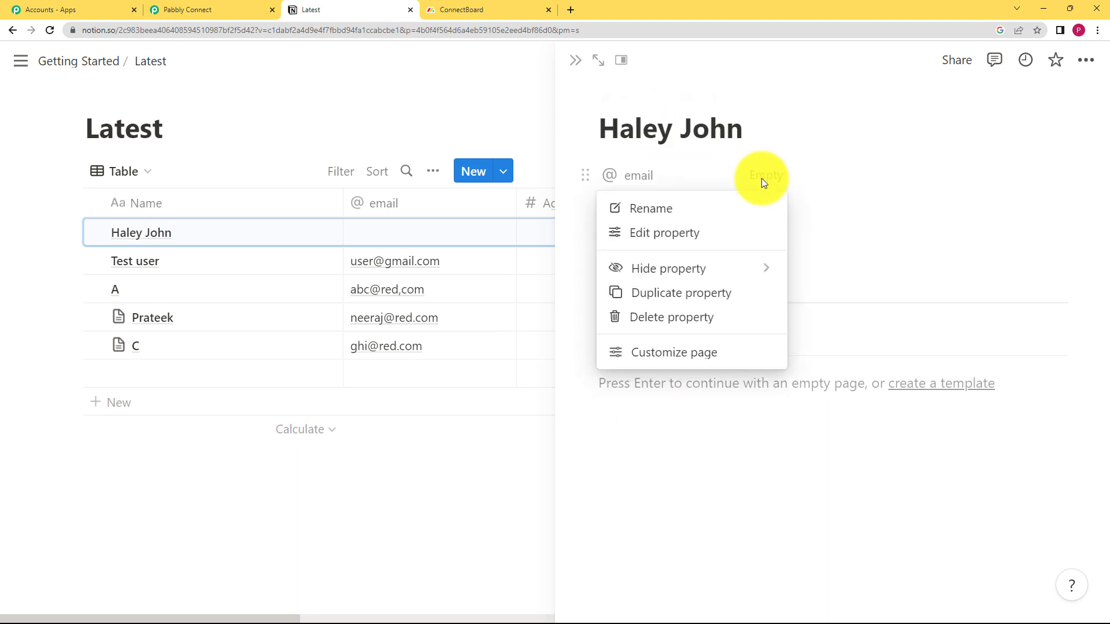
{"action": "left_click", "coordinate": [768, 177]}
{"action": "left_click", "coordinate": [771, 176]}
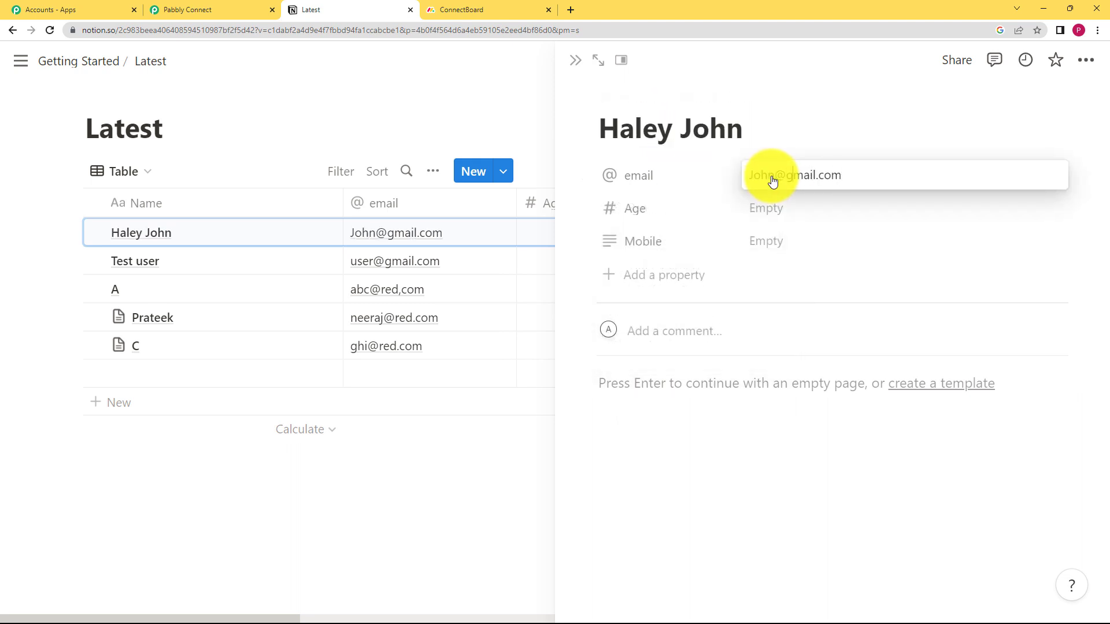
{"action": "left_click", "coordinate": [791, 211]}
{"action": "left_click", "coordinate": [792, 210]}
{"action": "type", "text": "18"}
{"action": "left_click", "coordinate": [769, 245]}
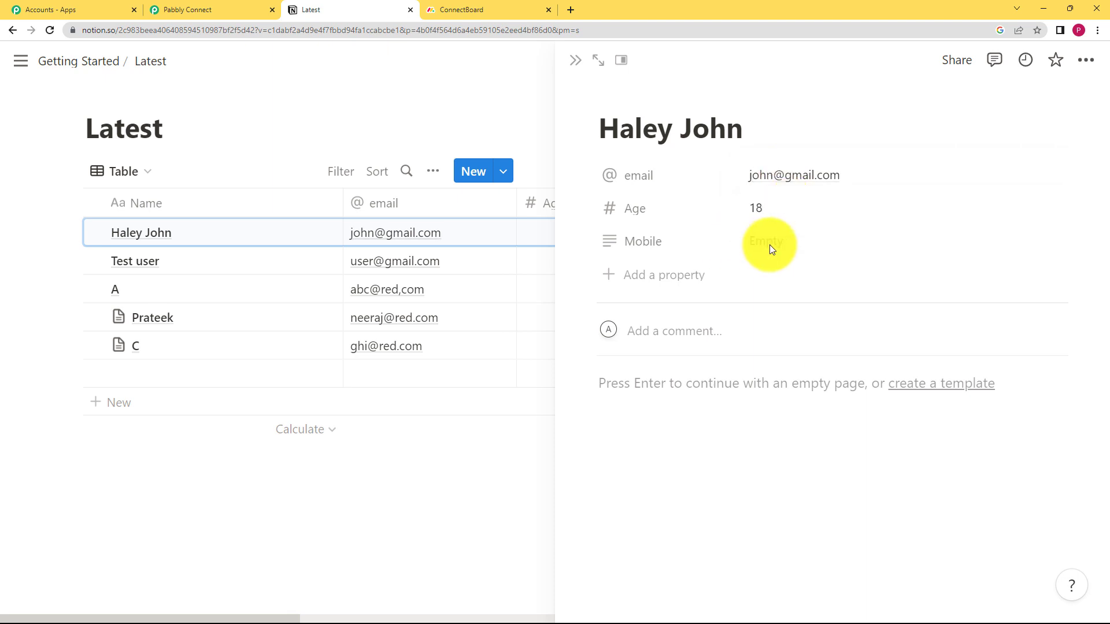
{"action": "left_click", "coordinate": [773, 243]}
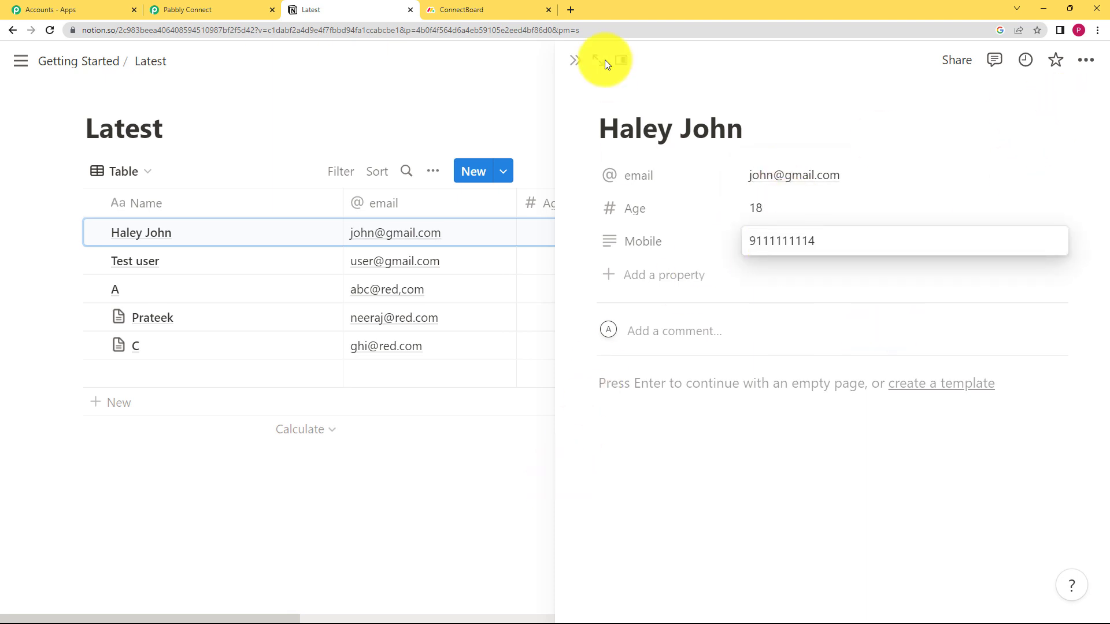
{"action": "left_click", "coordinate": [575, 60]}
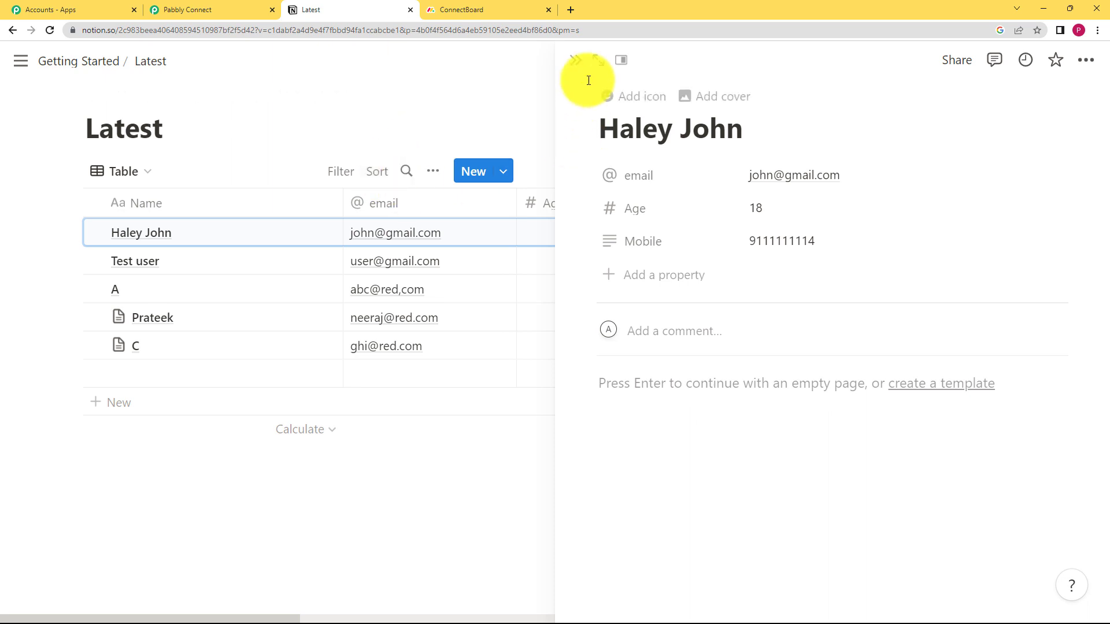
{"action": "left_click", "coordinate": [577, 64]}
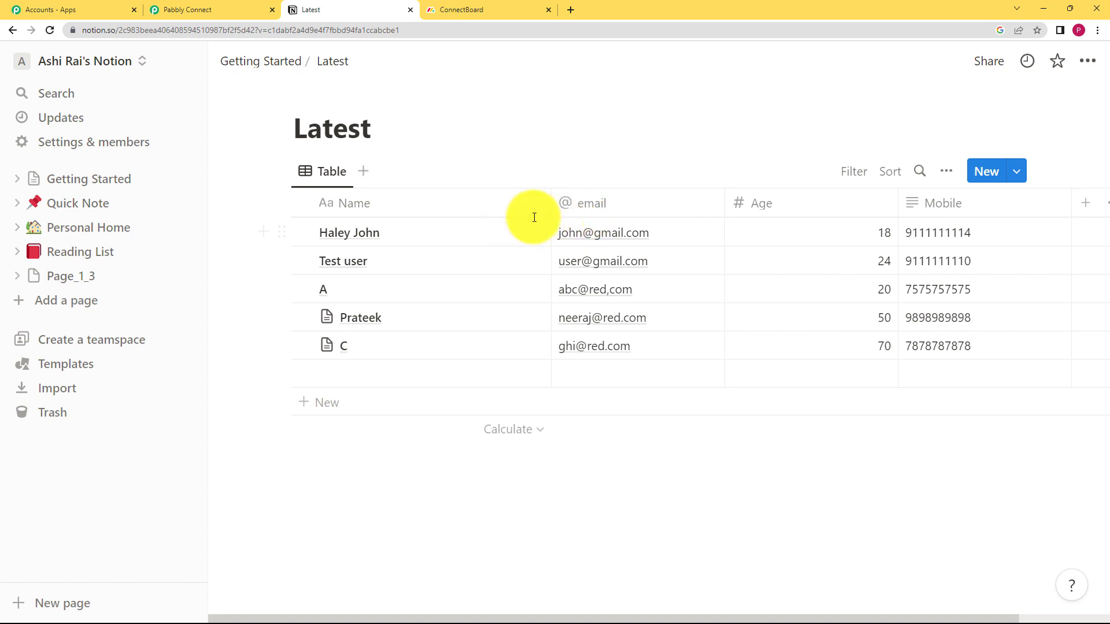
Examine the email, name, mobile and age values in the Notion trigger's received response in Pabbly Connect
{"action": "left_click", "coordinate": [237, 12]}
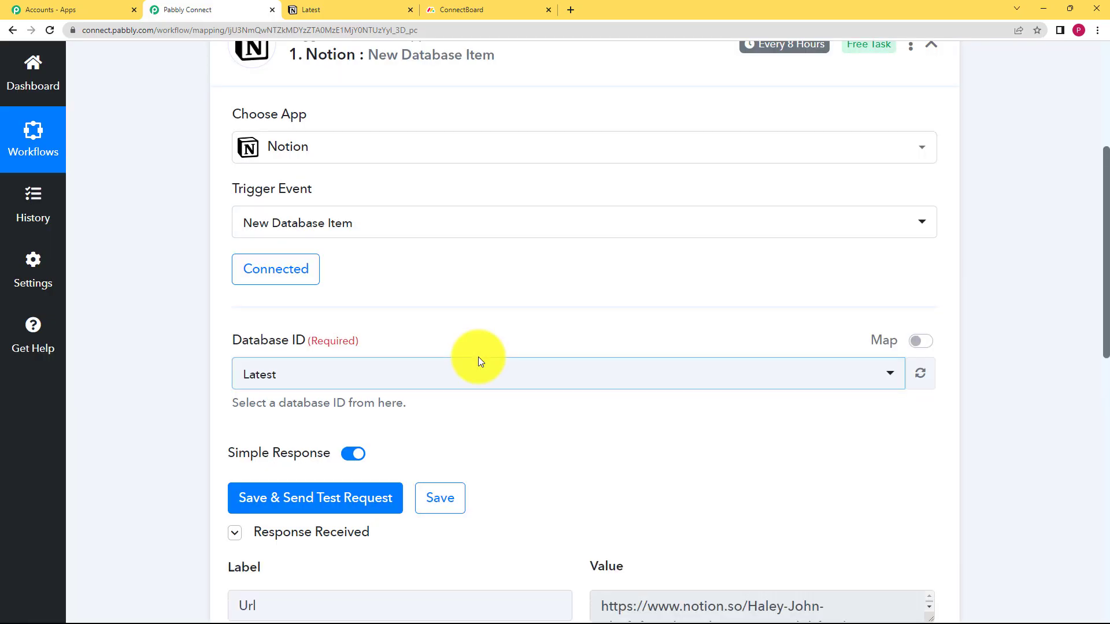
{"action": "scroll", "coordinate": [347, 480], "scroll_direction": "down", "scroll_amount": 3}
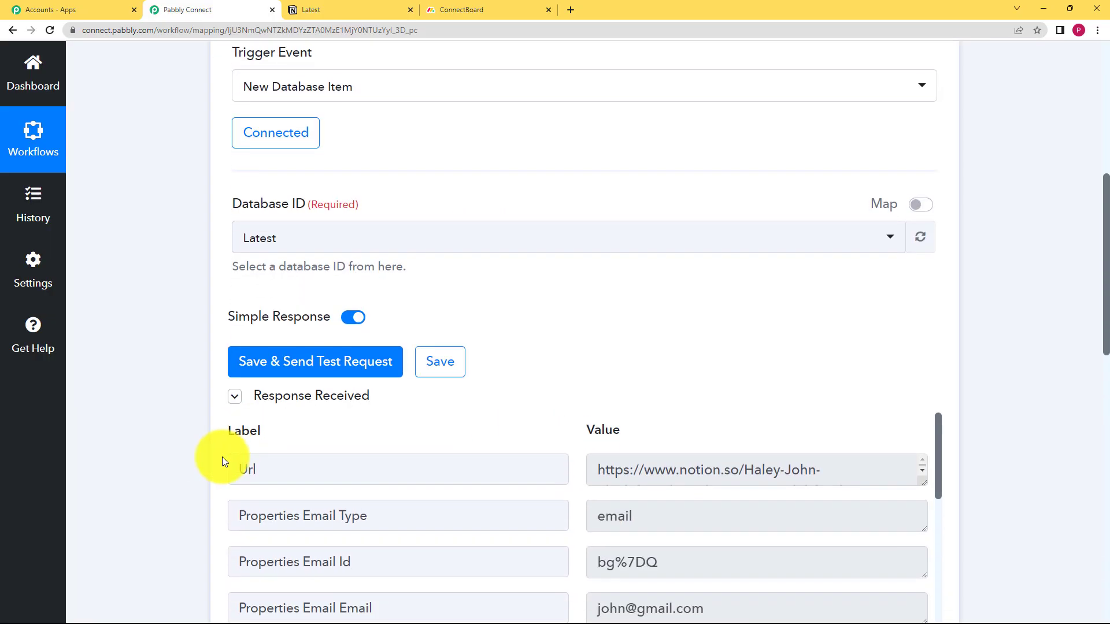
{"action": "scroll", "coordinate": [222, 457], "scroll_direction": "down", "scroll_amount": 3}
{"action": "left_click_drag", "start_coordinate": [751, 397], "coordinate": [528, 409]}
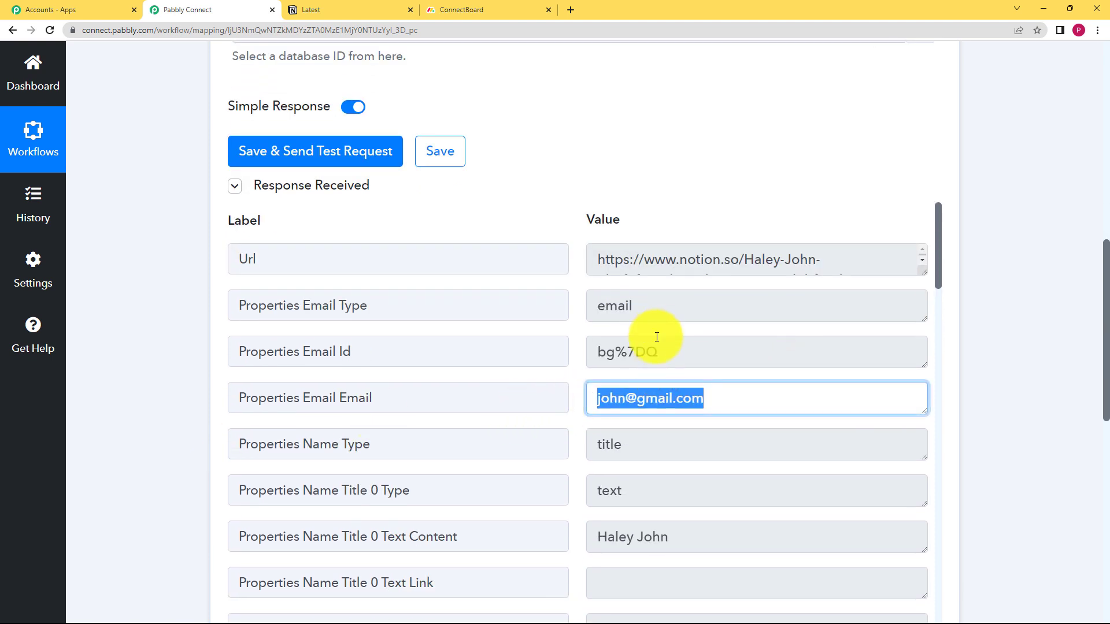
{"action": "scroll", "coordinate": [656, 337], "scroll_direction": "down", "scroll_amount": 2}
{"action": "left_click_drag", "start_coordinate": [702, 416], "coordinate": [540, 441]}
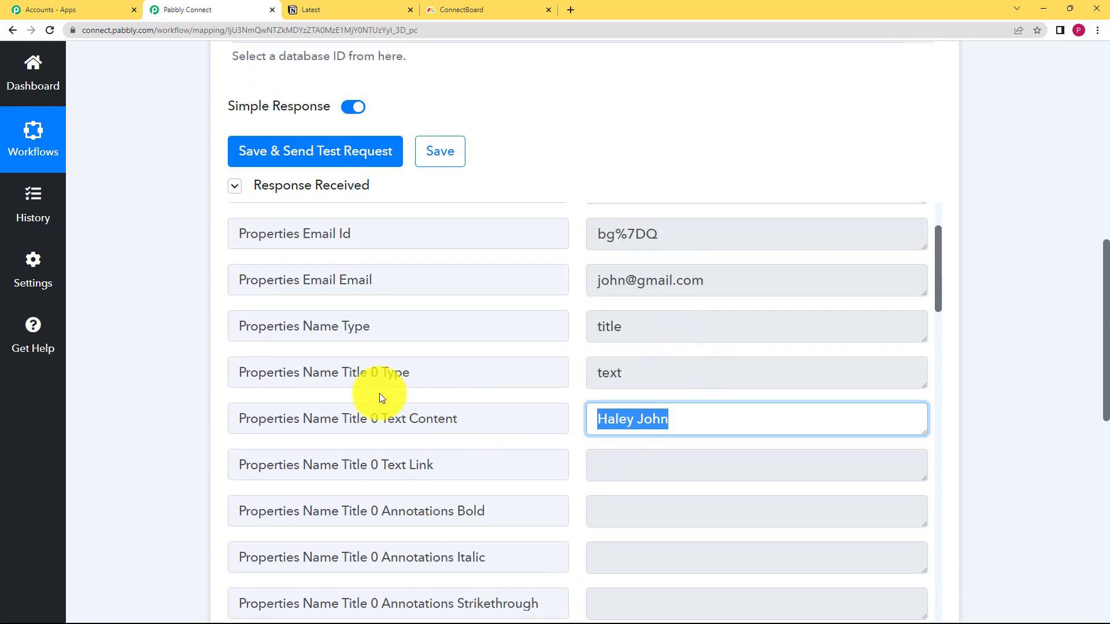
{"action": "scroll", "coordinate": [523, 397], "scroll_direction": "down", "scroll_amount": 8}
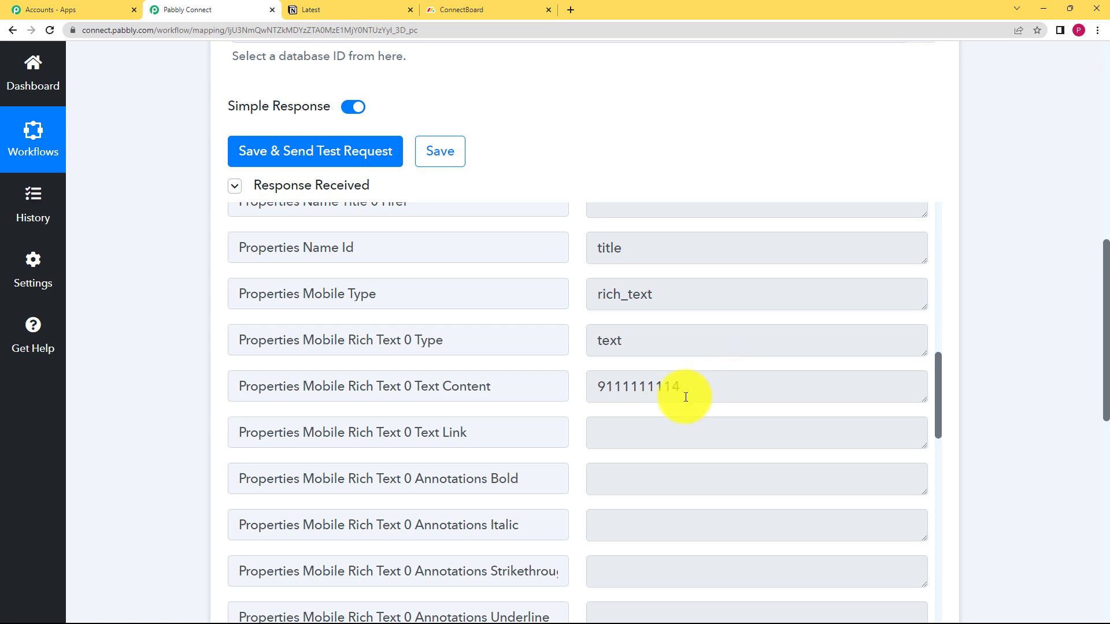
{"action": "left_click_drag", "start_coordinate": [685, 397], "coordinate": [528, 386]}
{"action": "scroll", "coordinate": [528, 387], "scroll_direction": "down", "scroll_amount": 9}
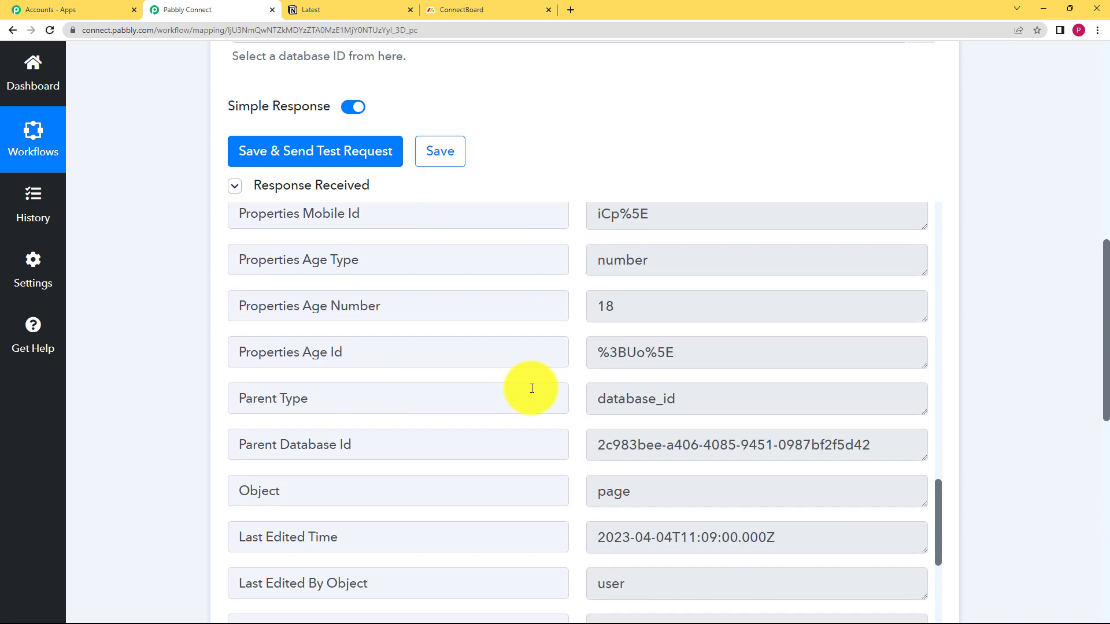
{"action": "left_click_drag", "start_coordinate": [650, 248], "coordinate": [503, 355]}
{"action": "scroll", "coordinate": [437, 223], "scroll_direction": "down", "scroll_amount": 3}
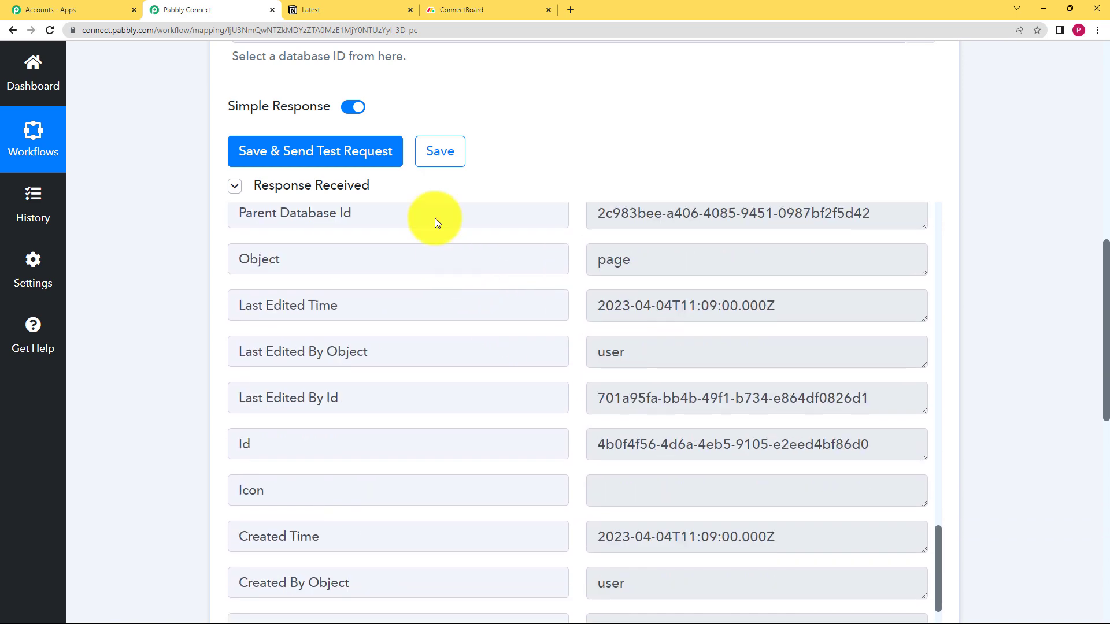
Save the Notion trigger and collapse its configuration
{"action": "left_click", "coordinate": [440, 151]}
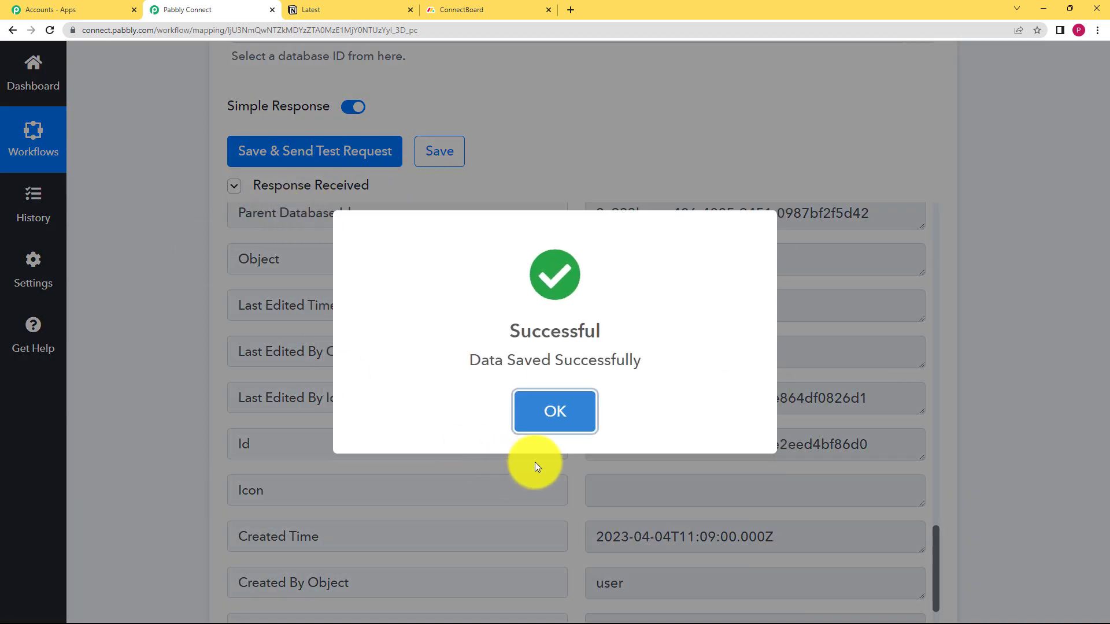
{"action": "left_click", "coordinate": [539, 408]}
{"action": "scroll", "coordinate": [204, 362], "scroll_direction": "up", "scroll_amount": 10}
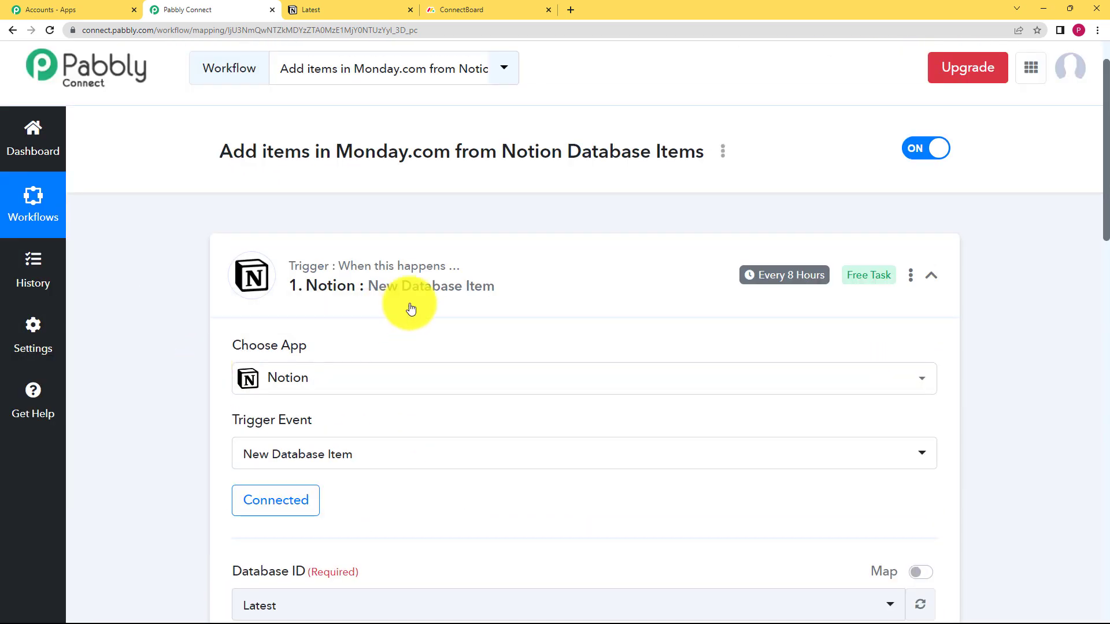
{"action": "left_click", "coordinate": [440, 290]}
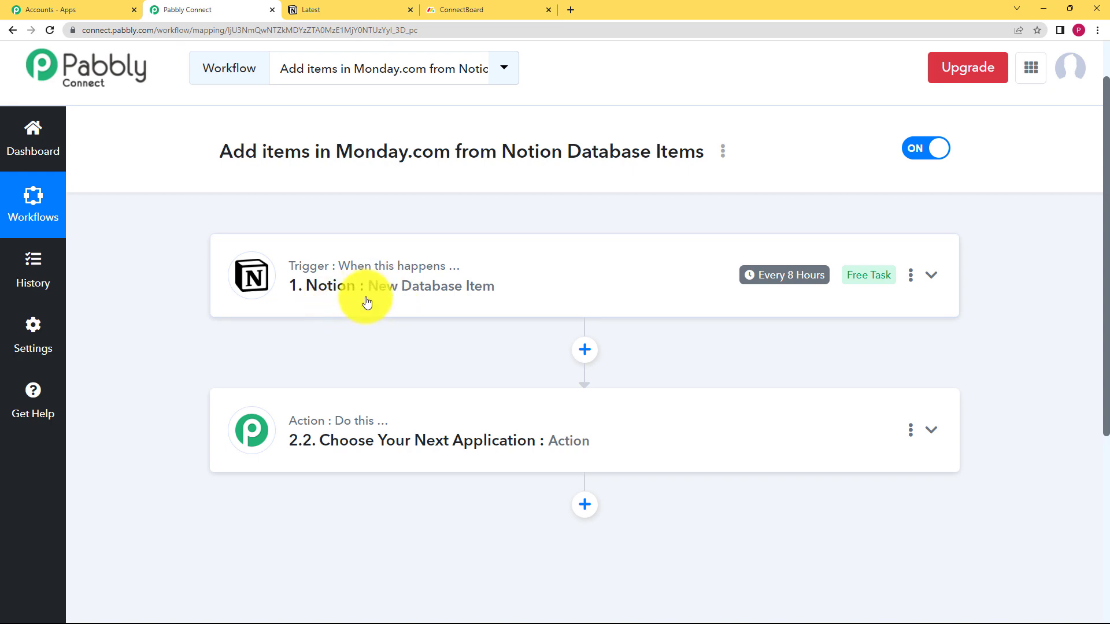
Glance at ConnectBoard in Monday.com, then set Monday.com as the workflow's action app with Create Item as the action event
{"action": "left_click", "coordinate": [511, 8]}
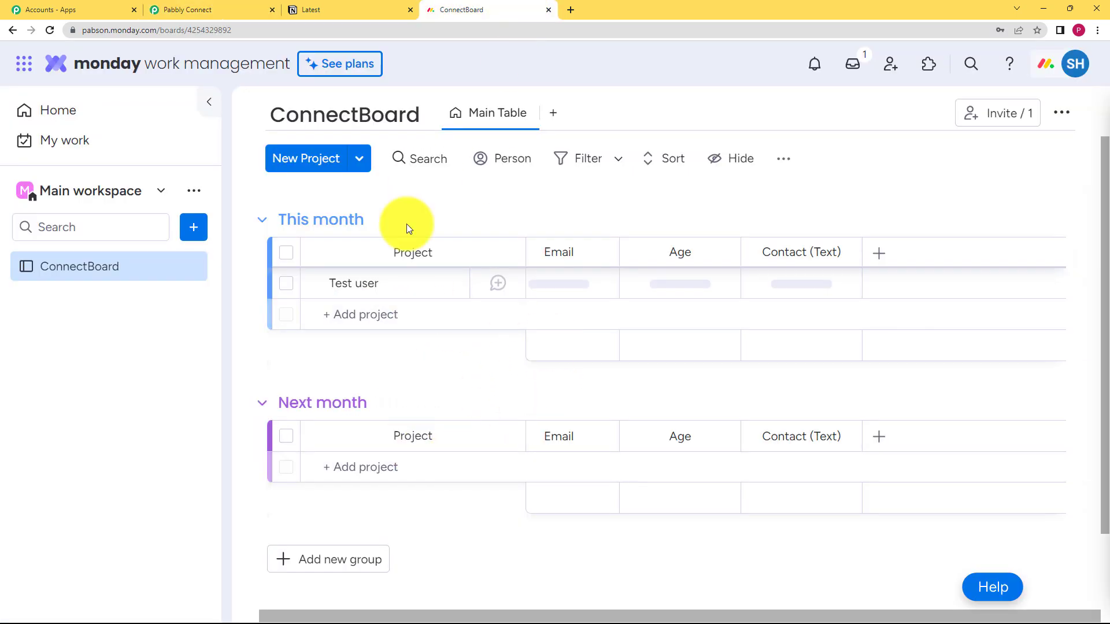
{"action": "left_click", "coordinate": [214, 7]}
{"action": "left_click", "coordinate": [329, 468]}
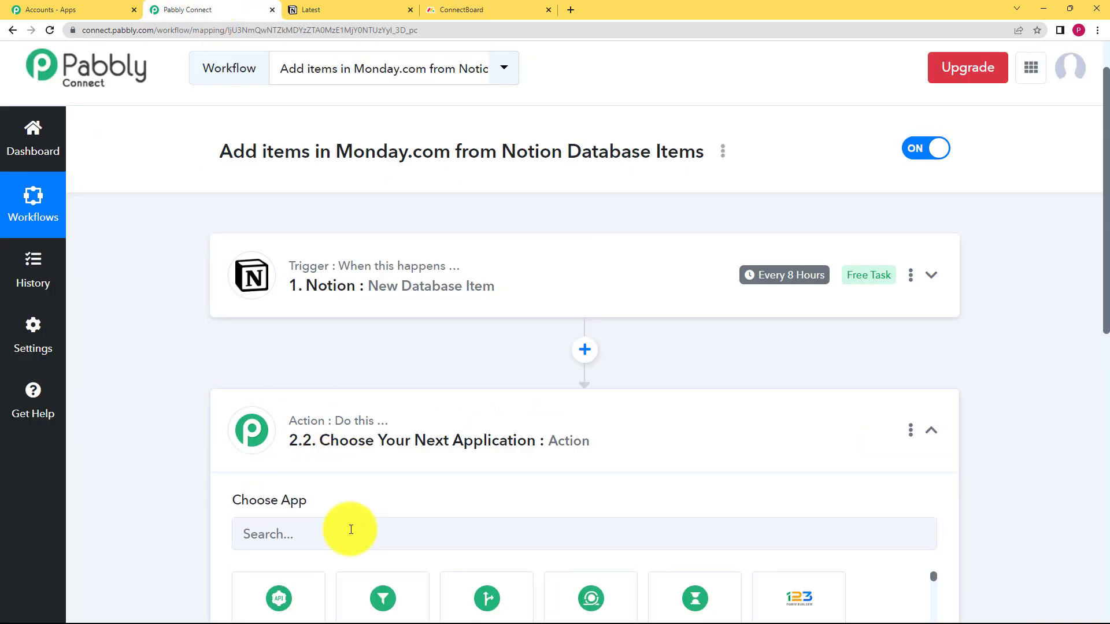
{"action": "left_click", "coordinate": [362, 530]}
{"action": "type", "text": "mo"}
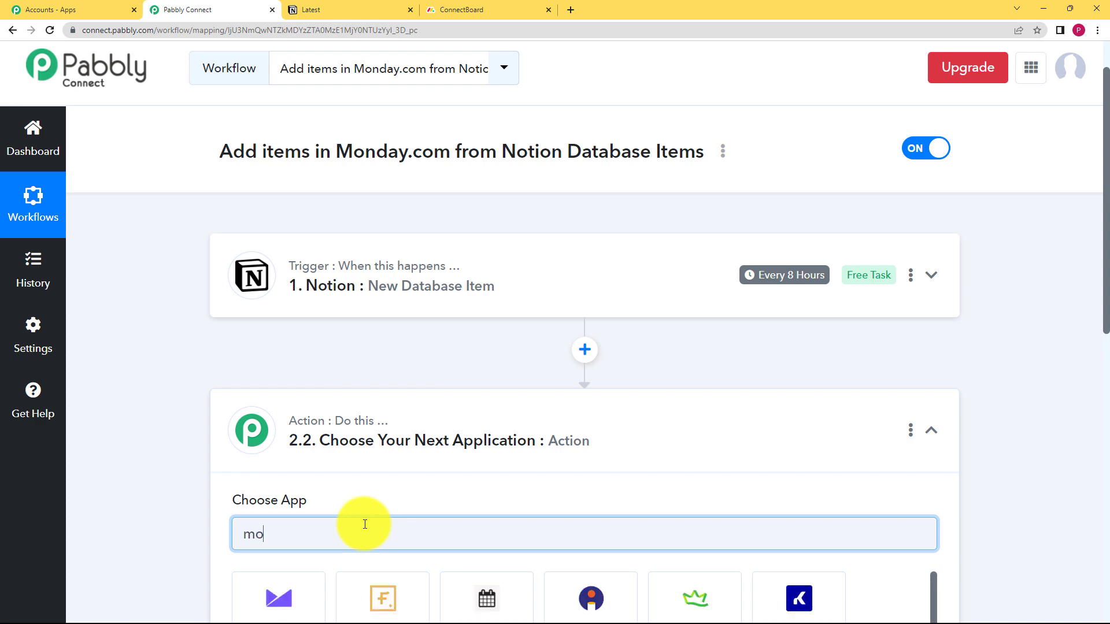
{"action": "type", "text": "nday"}
{"action": "scroll", "coordinate": [354, 512], "scroll_direction": "down", "scroll_amount": 3}
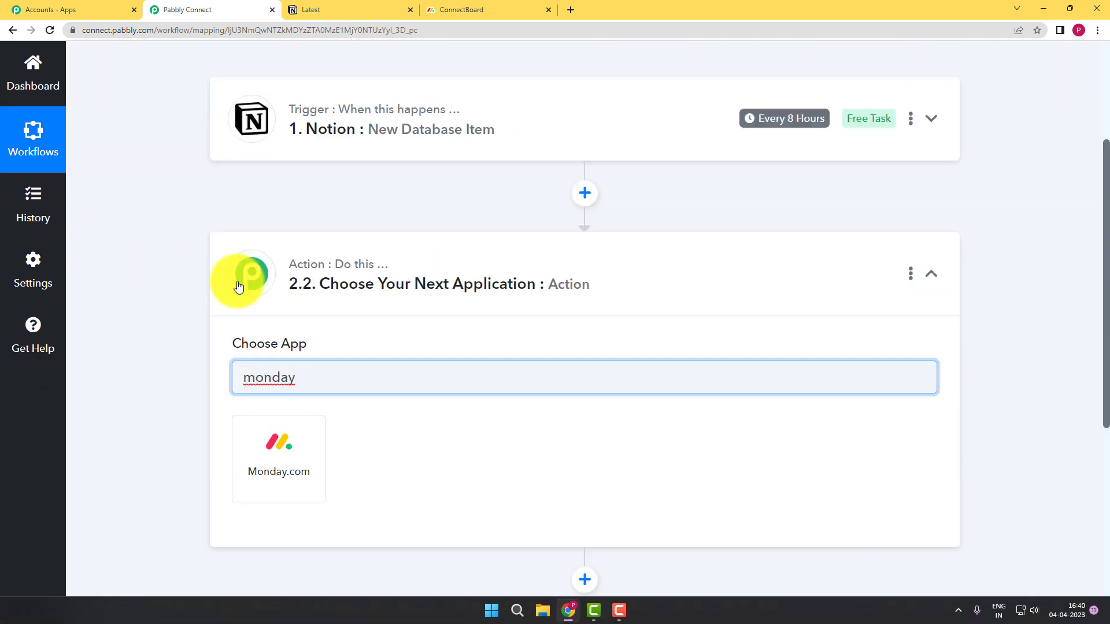
{"action": "left_click", "coordinate": [270, 414]}
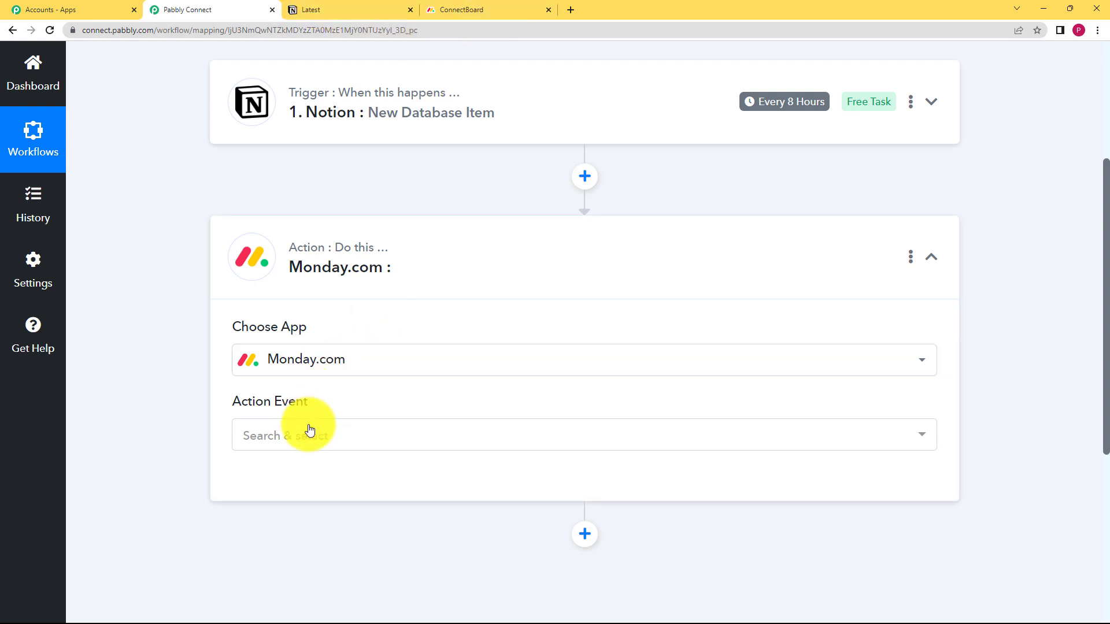
{"action": "left_click", "coordinate": [300, 444]}
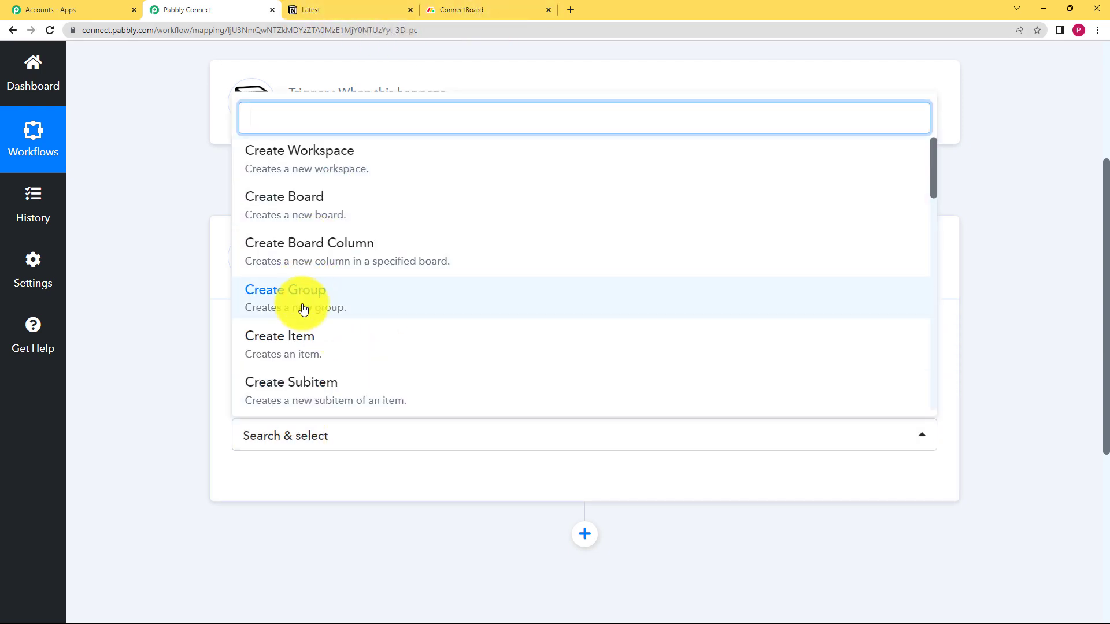
{"action": "left_click", "coordinate": [277, 352]}
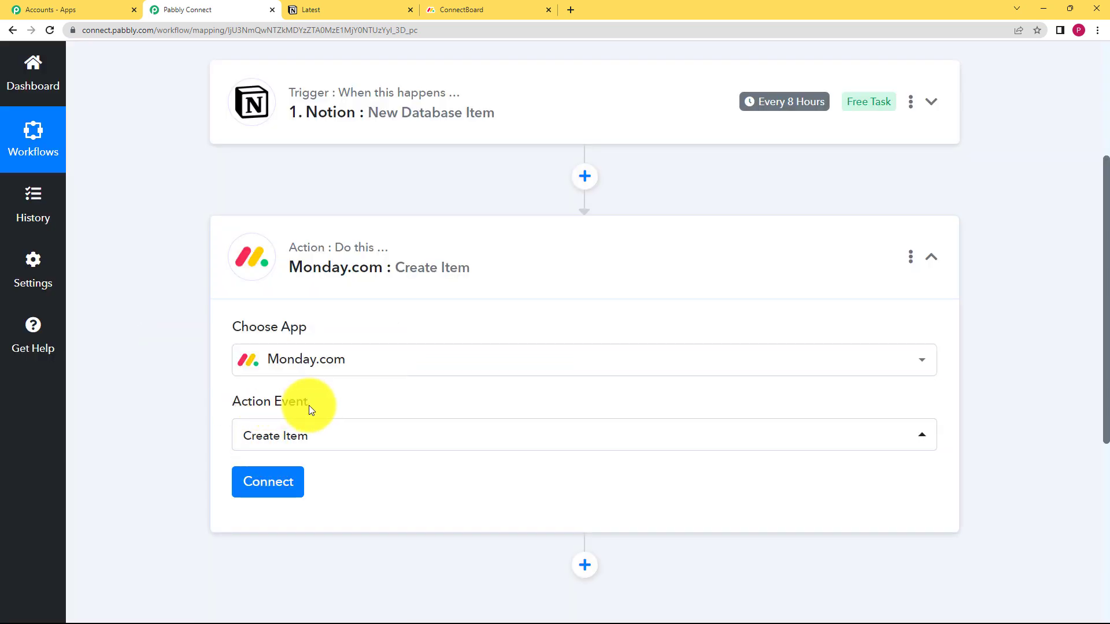
Start a new Monday.com connection for the action and read the instructions for obtaining the API token
{"action": "left_click", "coordinate": [291, 484]}
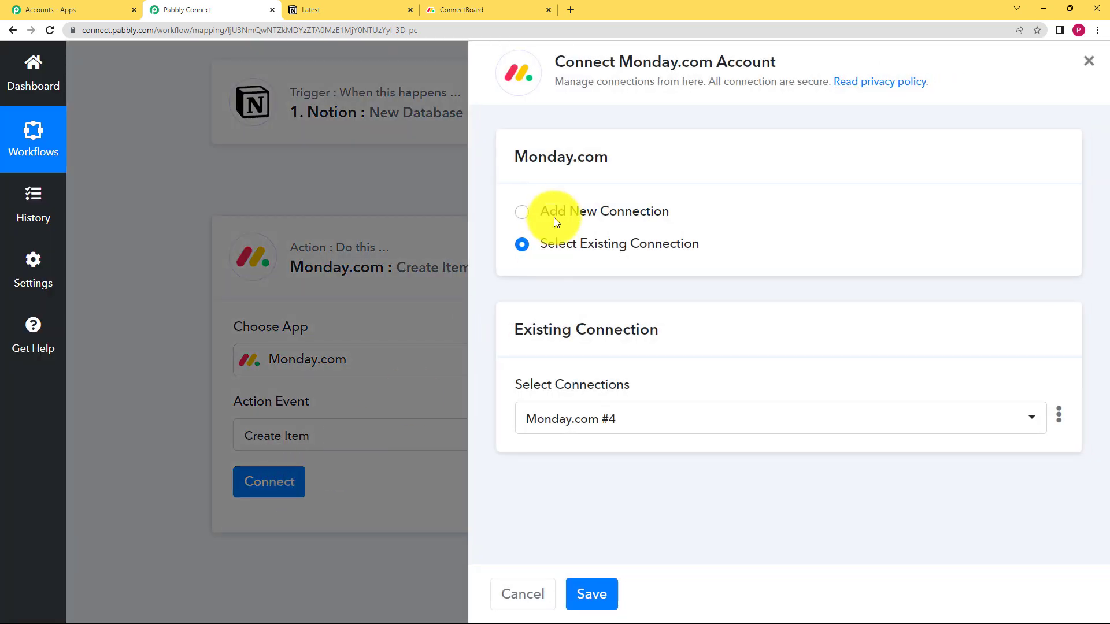
{"action": "left_click", "coordinate": [555, 213]}
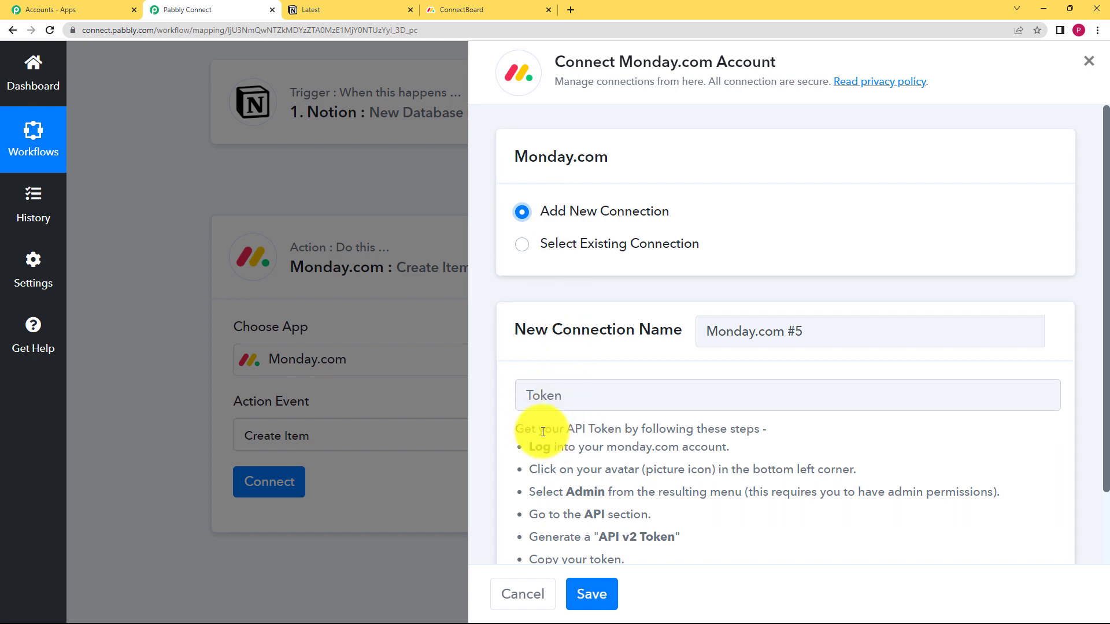
{"action": "scroll", "coordinate": [539, 432], "scroll_direction": "down", "scroll_amount": 2}
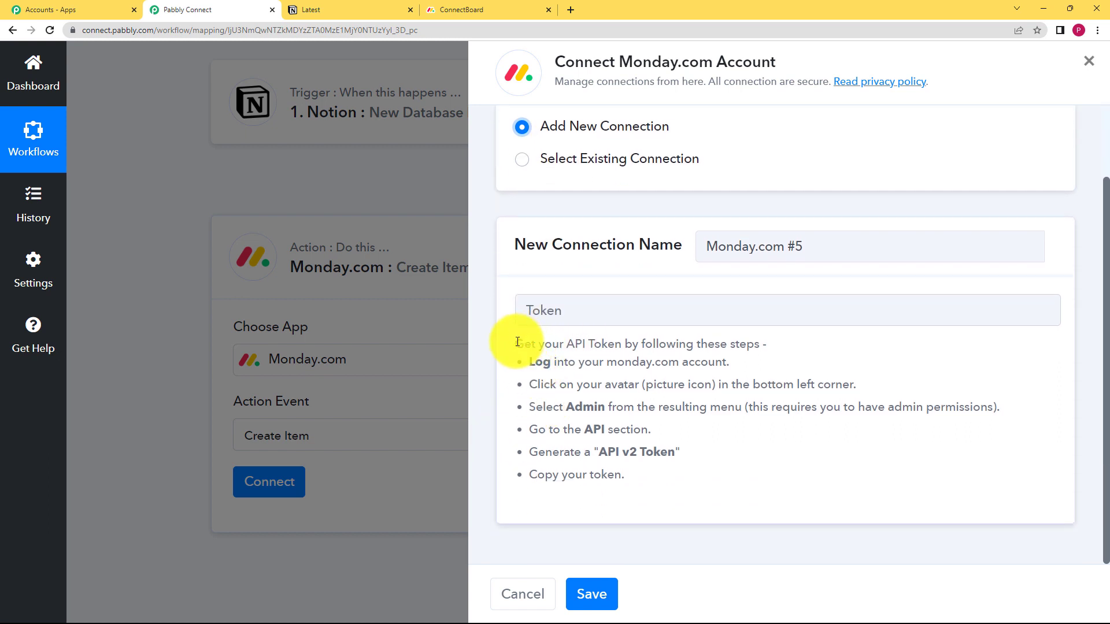
{"action": "left_click_drag", "start_coordinate": [517, 341], "coordinate": [639, 476]}
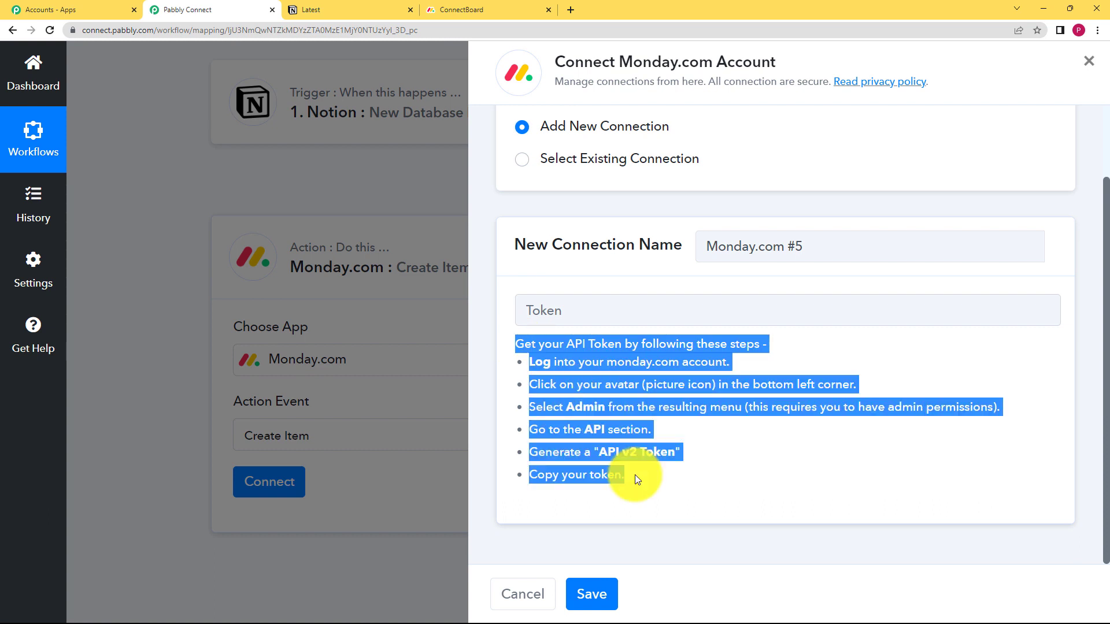
{"action": "left_click", "coordinate": [593, 304]}
Regenerate the personal API token in Monday.com's API administration settings and copy it
{"action": "left_click", "coordinate": [461, 9]}
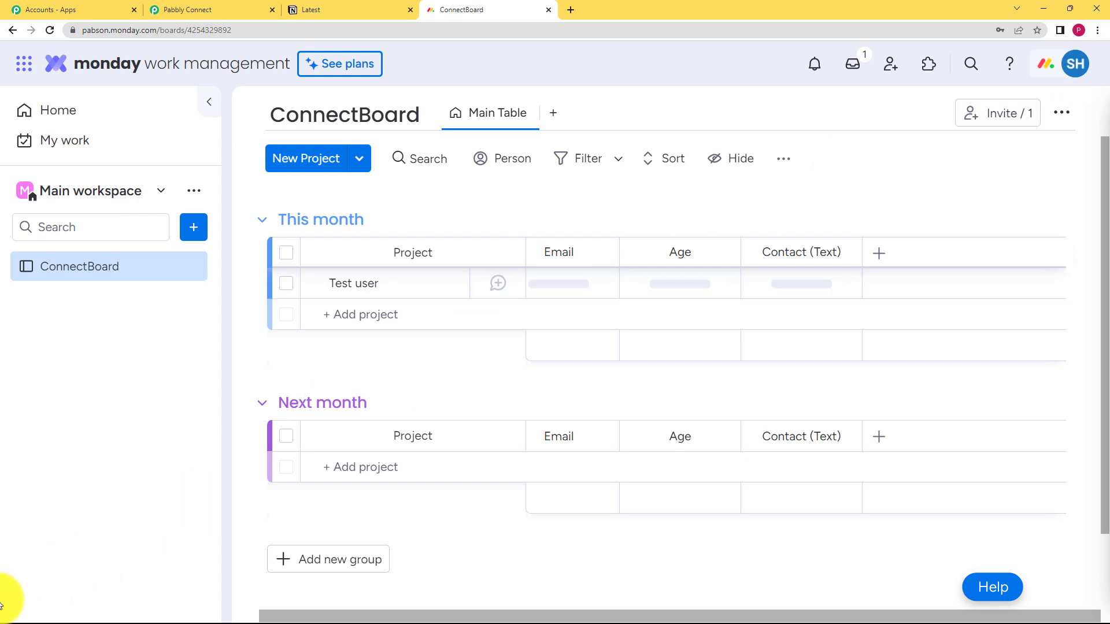
{"action": "left_click", "coordinate": [1076, 67]}
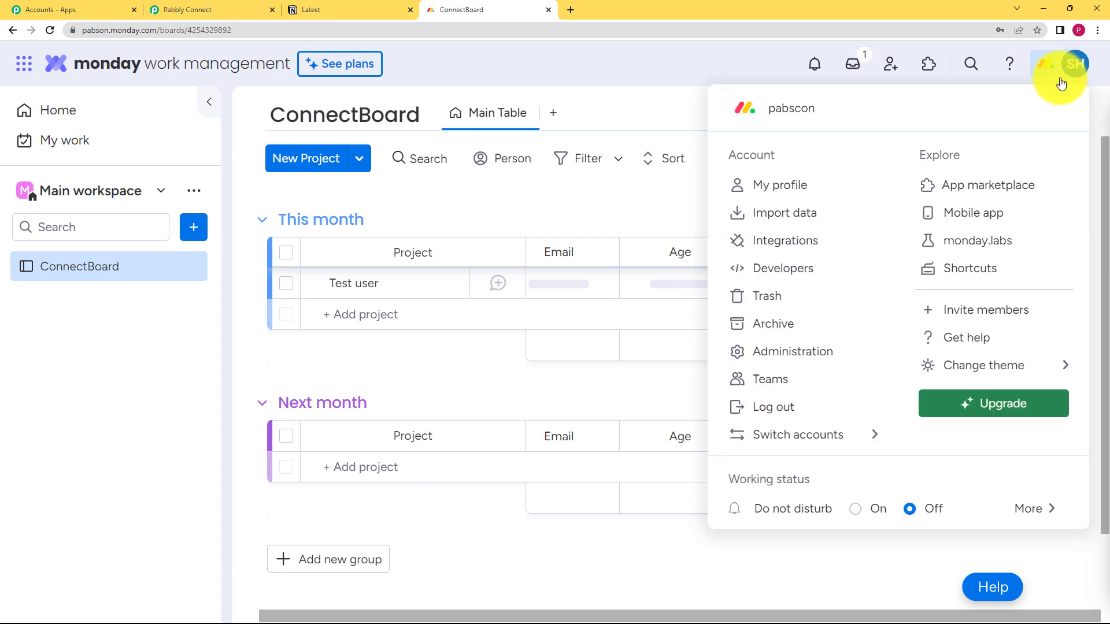
{"action": "left_click", "coordinate": [829, 358]}
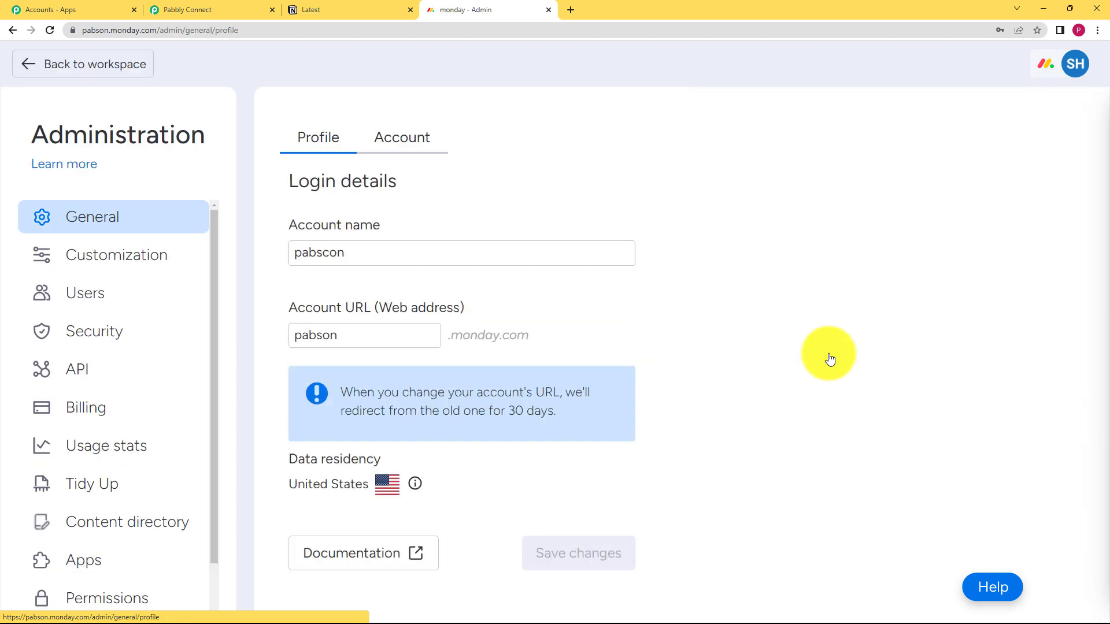
{"action": "left_click", "coordinate": [118, 372]}
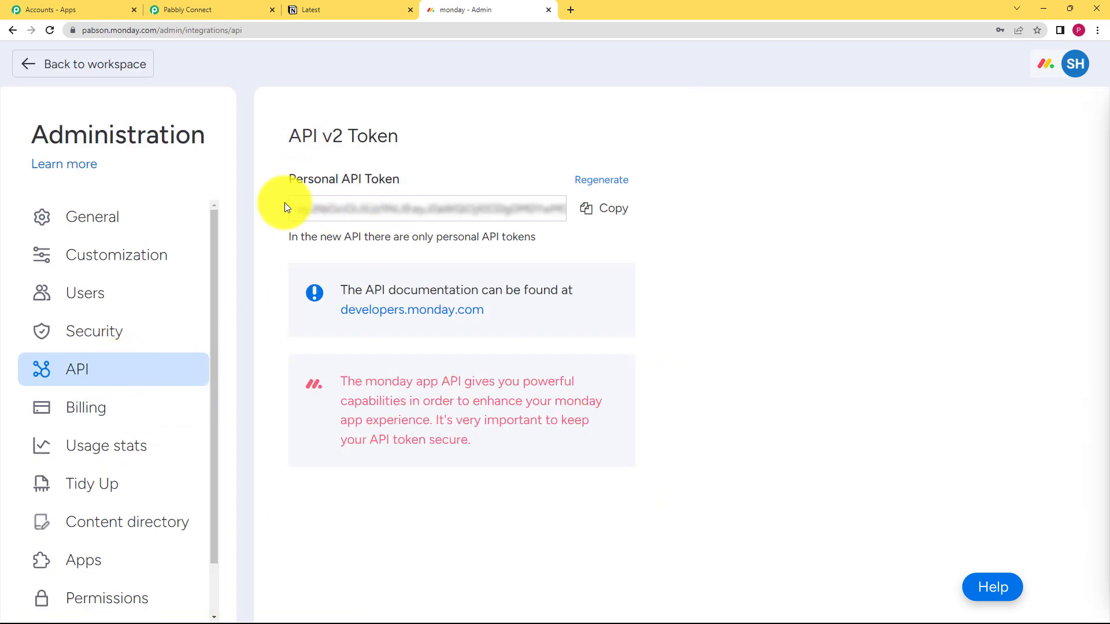
{"action": "left_click", "coordinate": [585, 181]}
{"action": "left_click", "coordinate": [710, 186]}
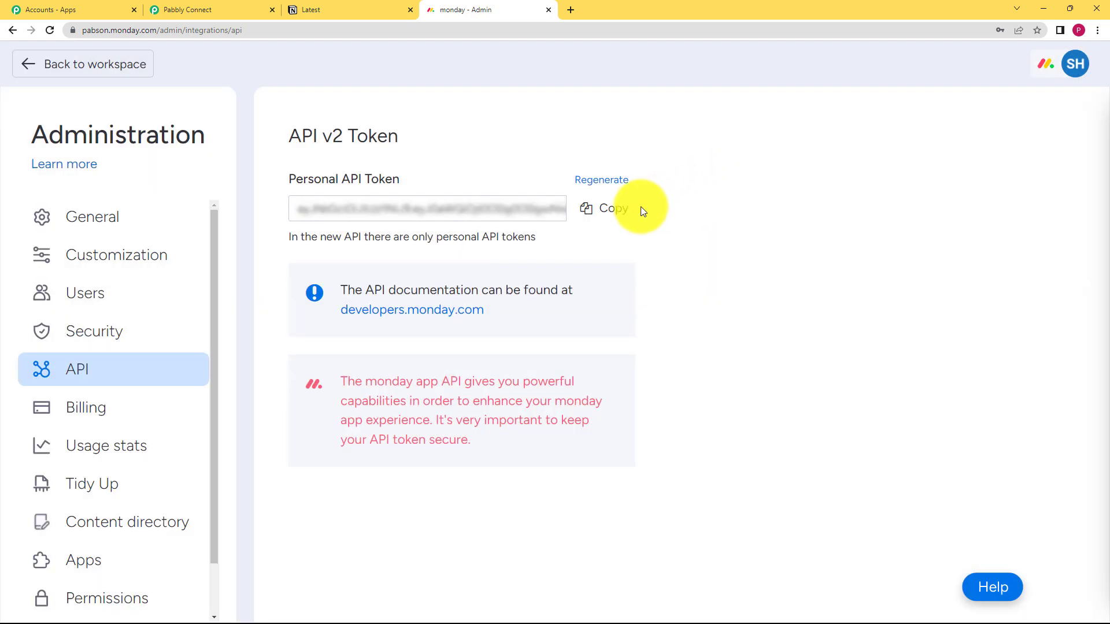
{"action": "left_click", "coordinate": [607, 215]}
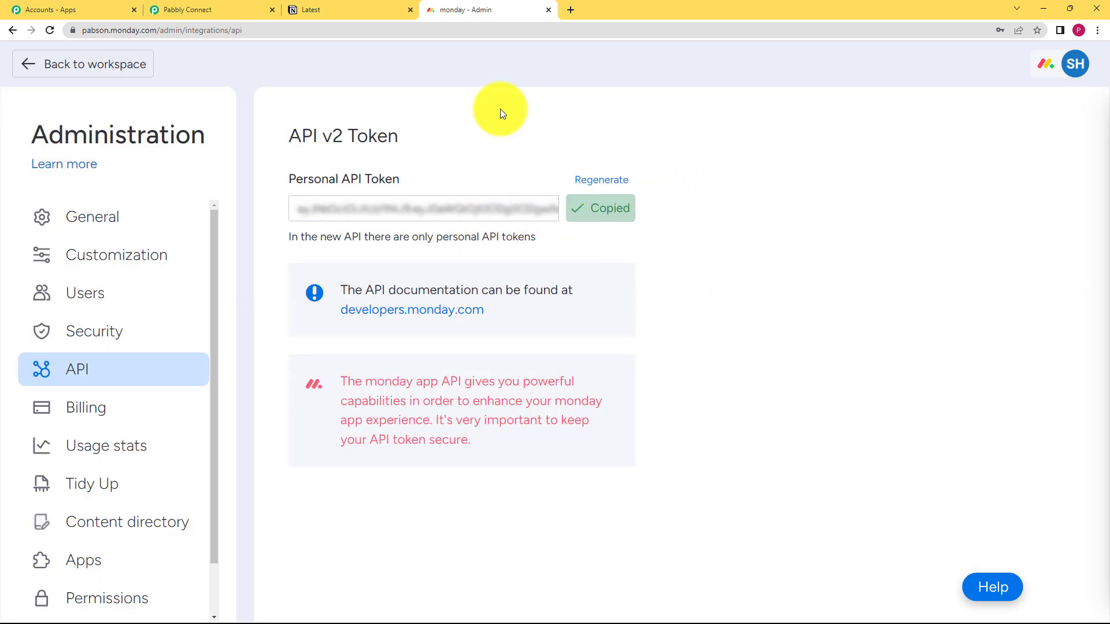
Paste the API token into the new Monday.com connection in Pabbly Connect and save it
{"action": "left_click", "coordinate": [231, 9]}
{"action": "left_click", "coordinate": [608, 311]}
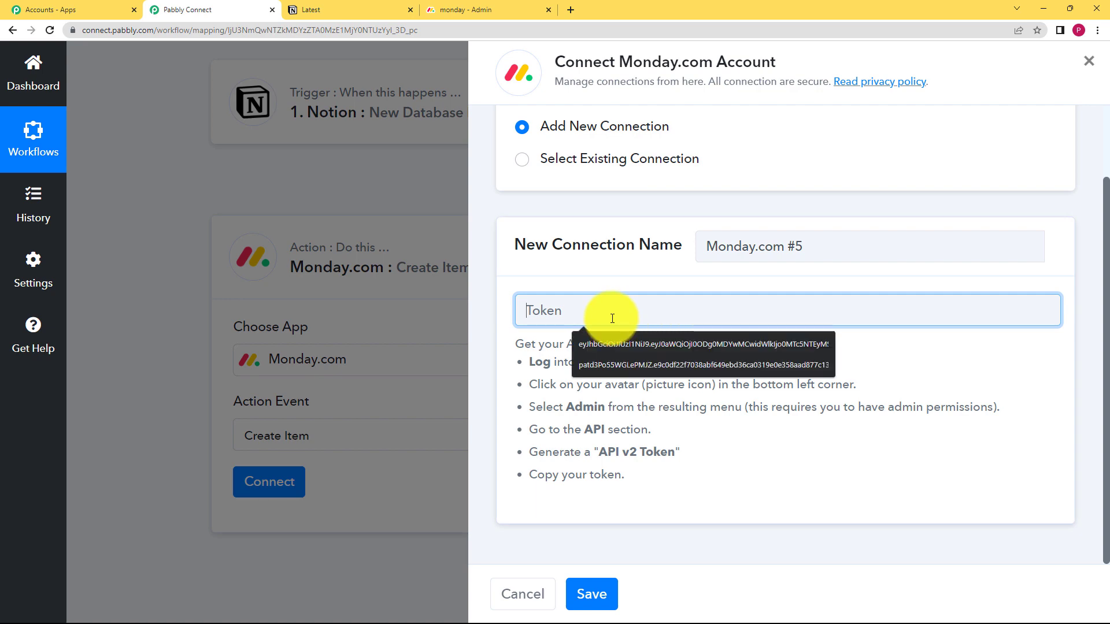
{"action": "key", "text": "ctrl+v"}
{"action": "left_click", "coordinate": [593, 594]}
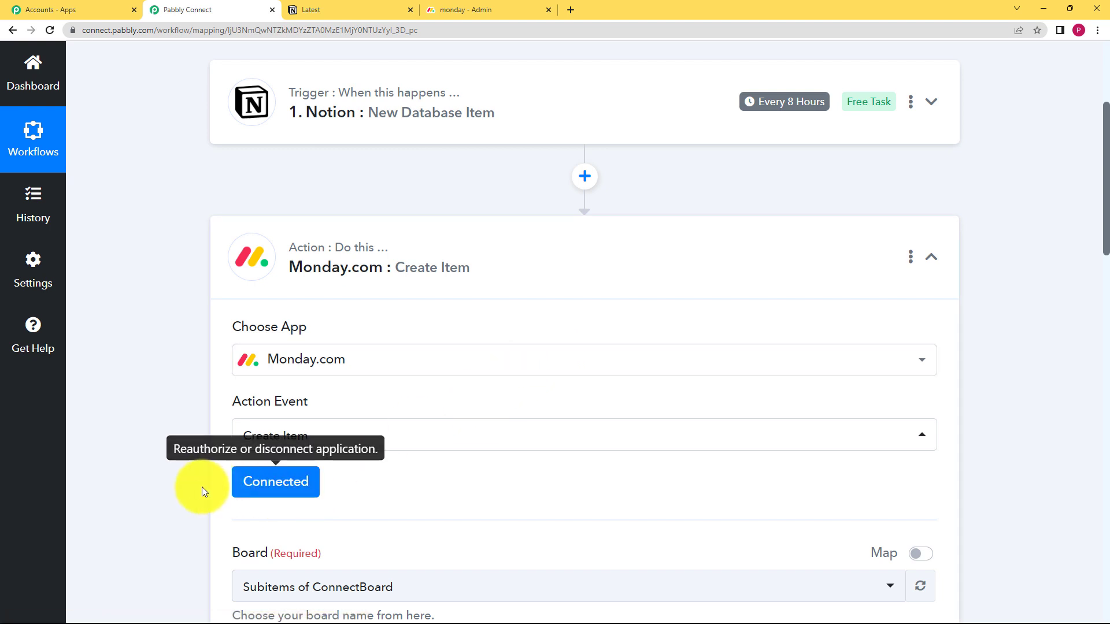
Check the board name in Monday.com, then set the action's board to ConnectBoard with the group This month
{"action": "scroll", "coordinate": [197, 487], "scroll_direction": "down", "scroll_amount": 5}
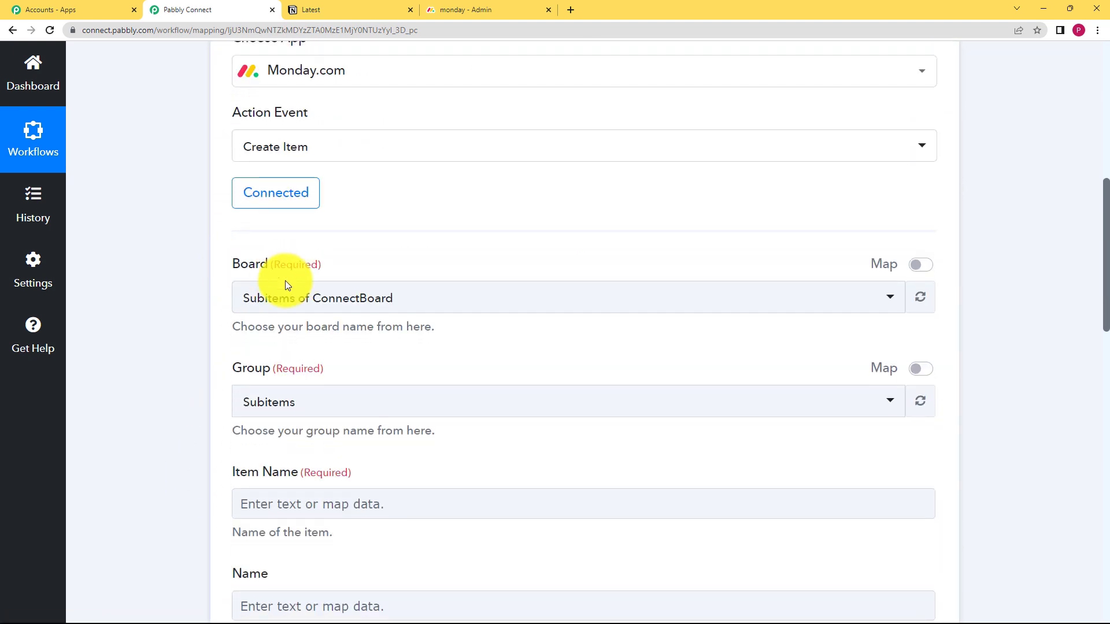
{"action": "left_click", "coordinate": [473, 7]}
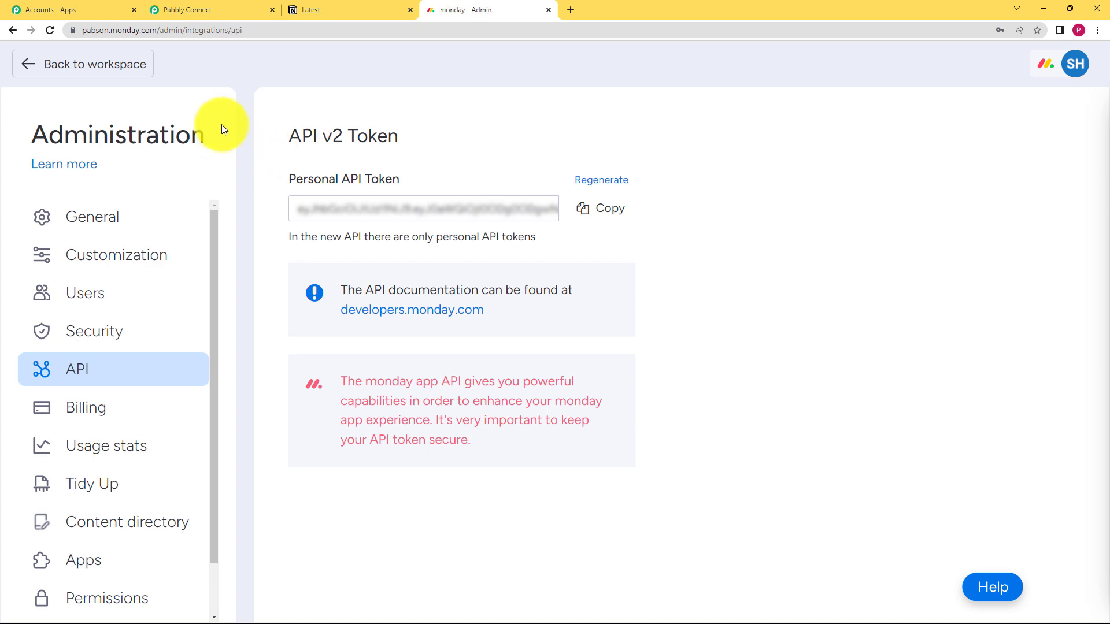
{"action": "left_click", "coordinate": [30, 67]}
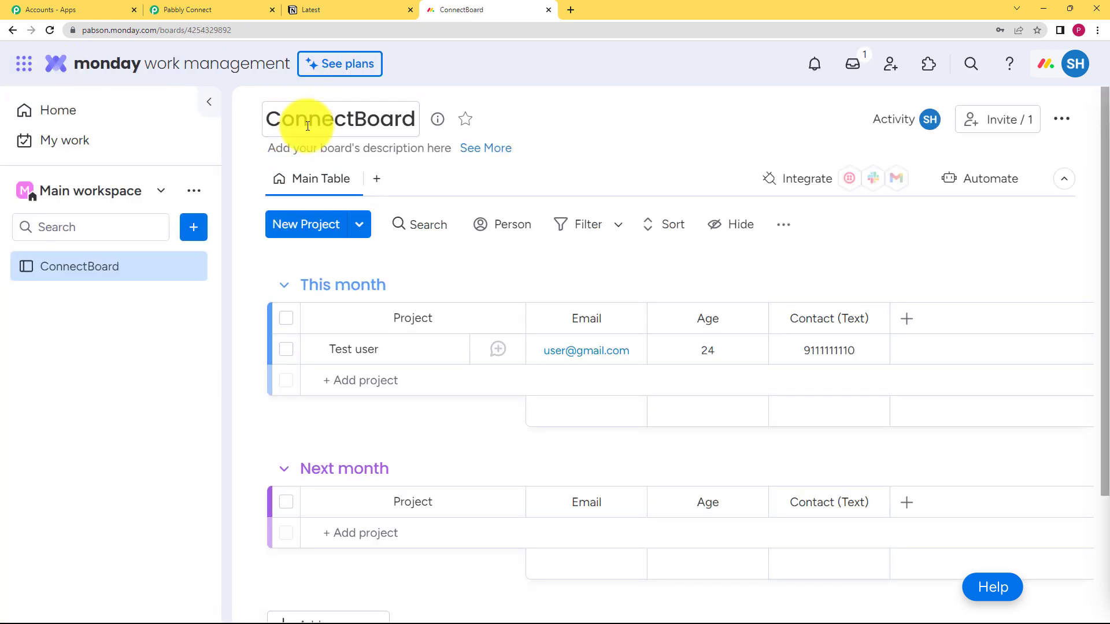
{"action": "left_click", "coordinate": [196, 9]}
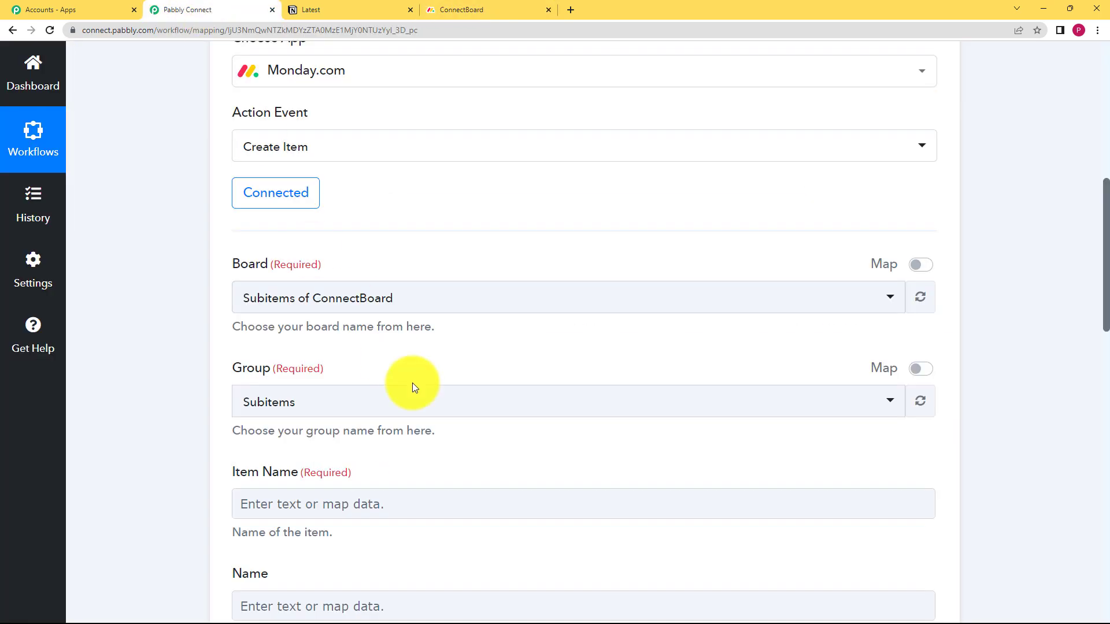
{"action": "left_click", "coordinate": [393, 305]}
{"action": "left_click", "coordinate": [354, 403]}
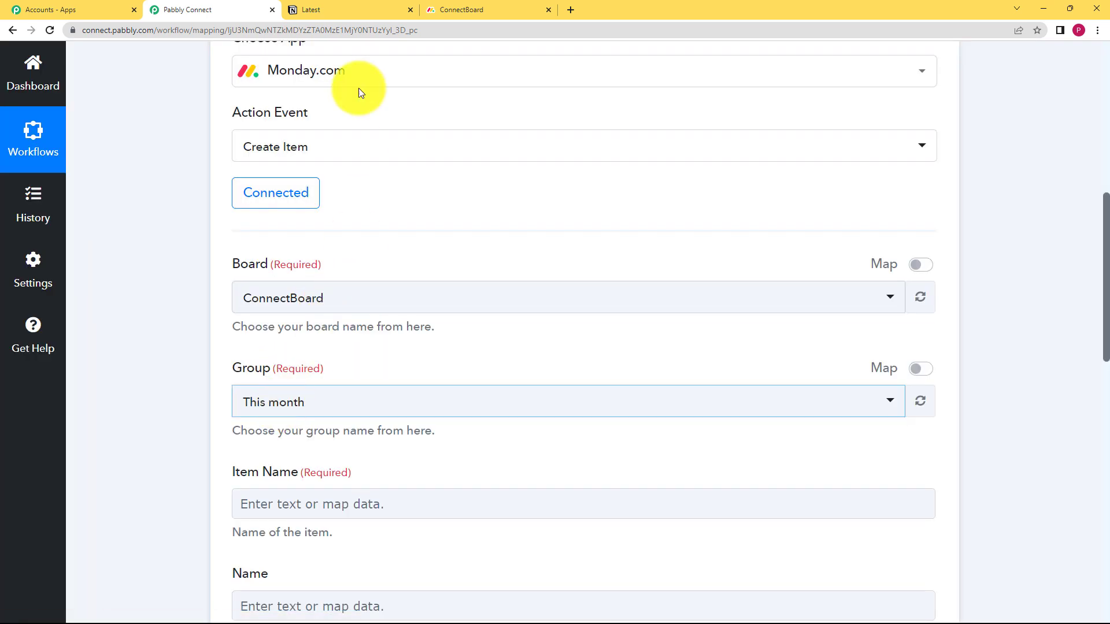
Compare ConnectBoard's groups and columns in Monday.com with the board and group chosen for the Create Item action
{"action": "left_click", "coordinate": [458, 12]}
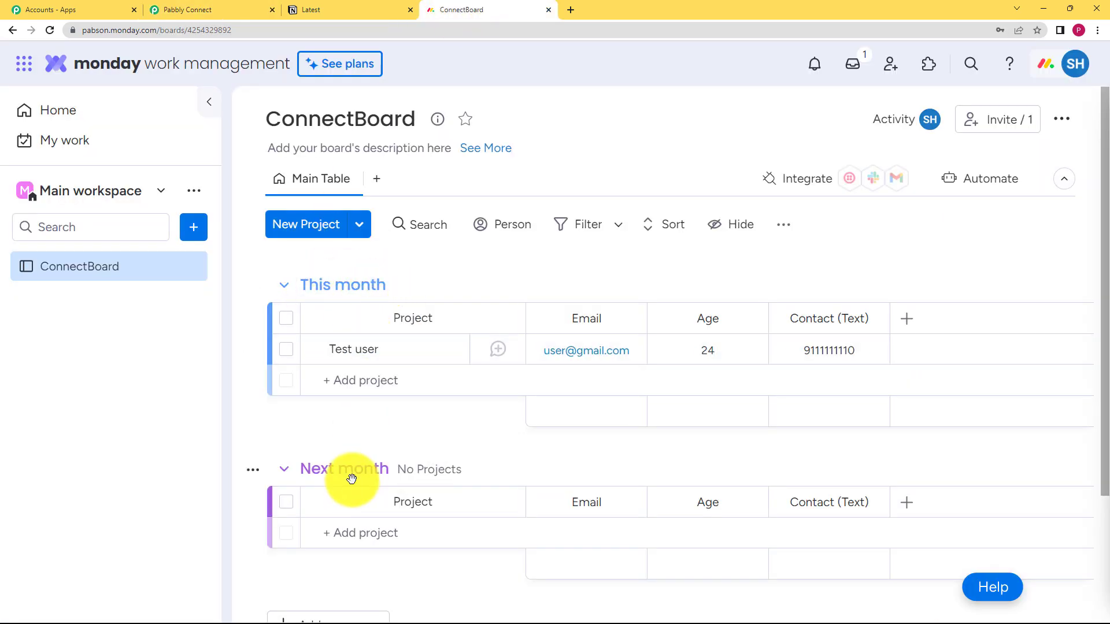
{"action": "scroll", "coordinate": [351, 479], "scroll_direction": "down", "scroll_amount": 3}
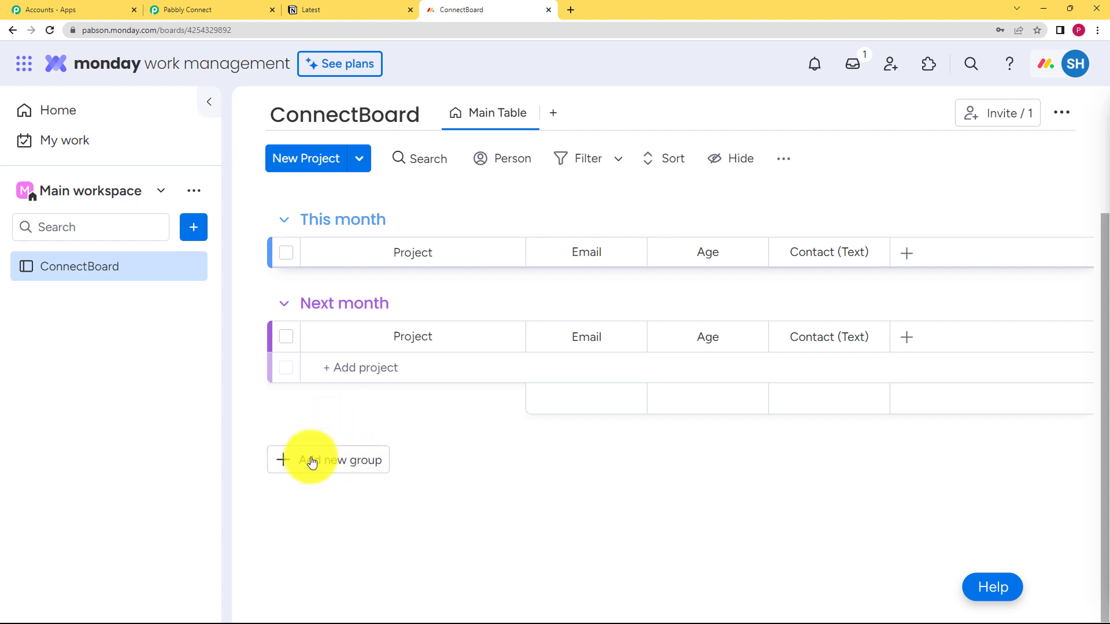
{"action": "scroll", "coordinate": [364, 399], "scroll_direction": "up", "scroll_amount": 3}
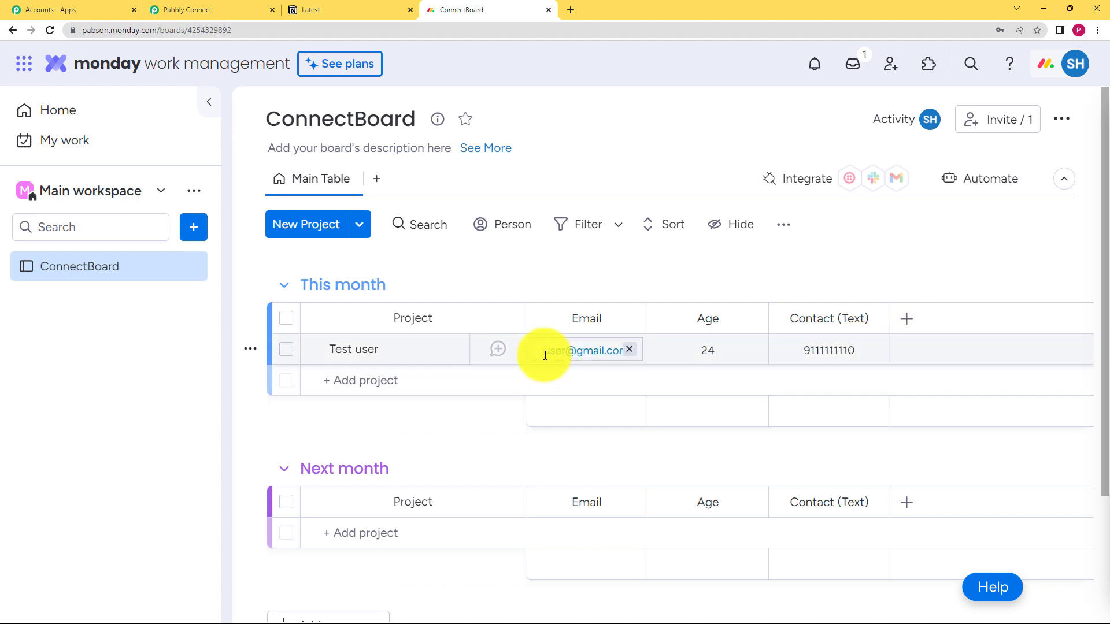
{"action": "left_click", "coordinate": [185, 10]}
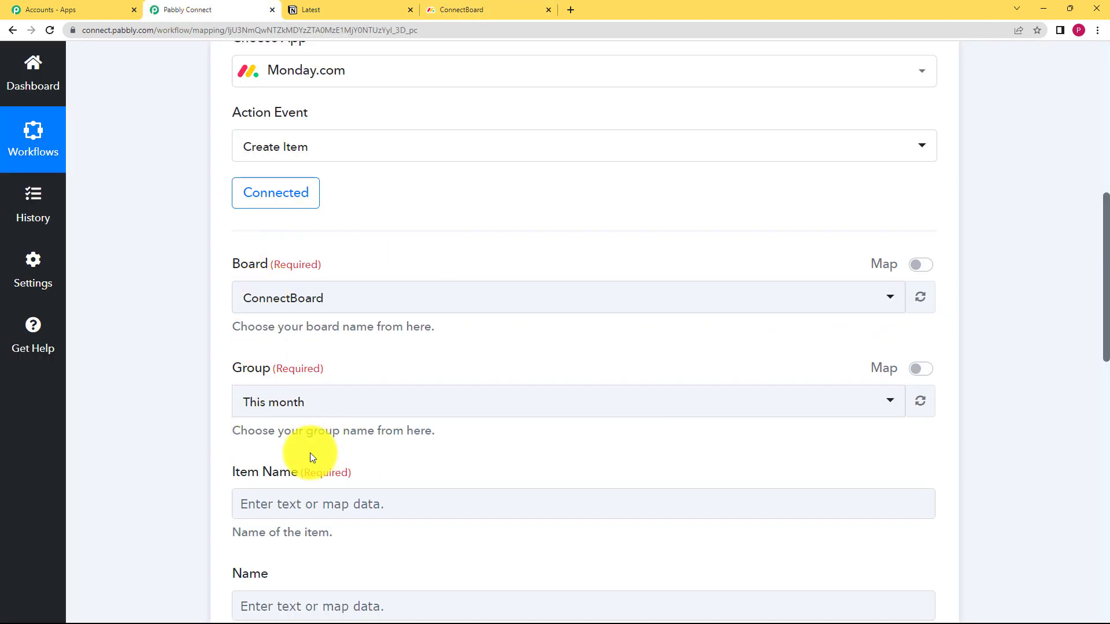
{"action": "scroll", "coordinate": [207, 439], "scroll_direction": "down", "scroll_amount": 2}
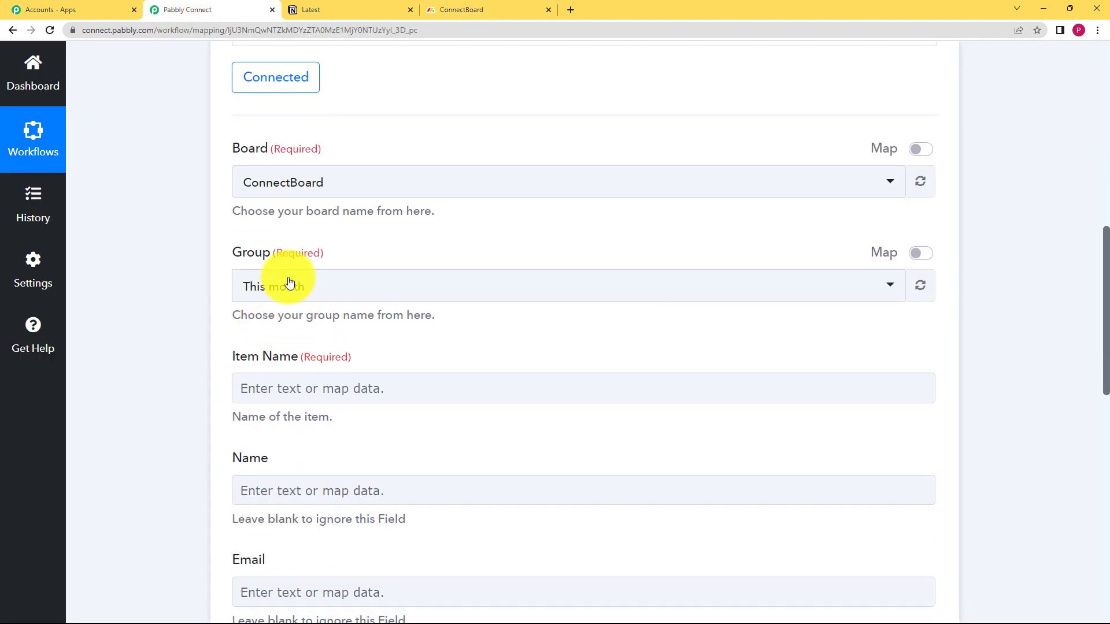
{"action": "left_click", "coordinate": [466, 8]}
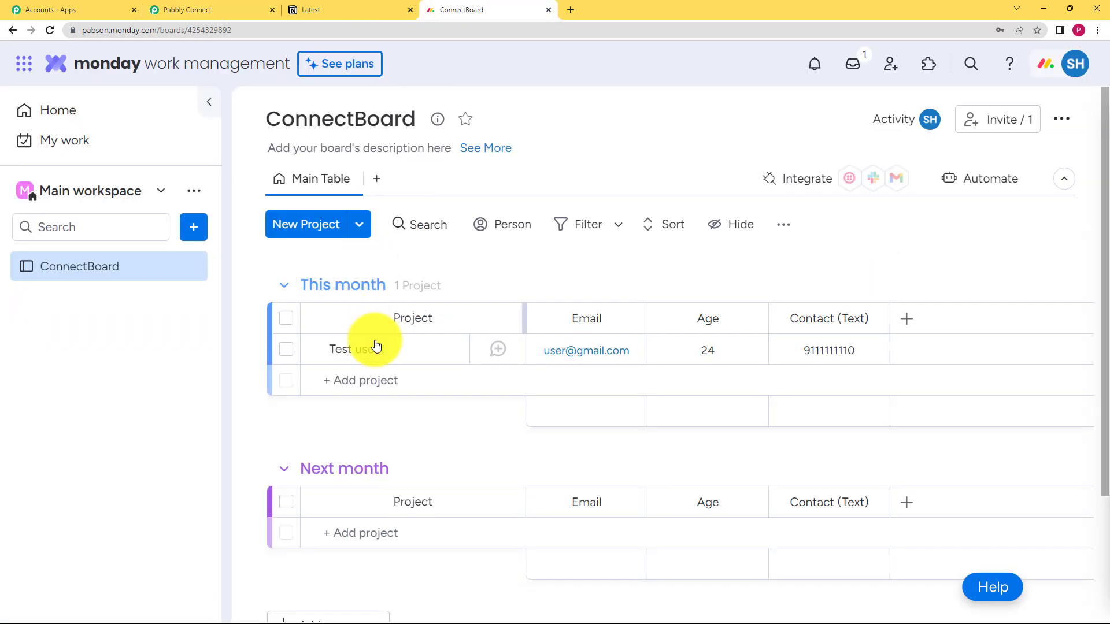
{"action": "left_click", "coordinate": [220, 3]}
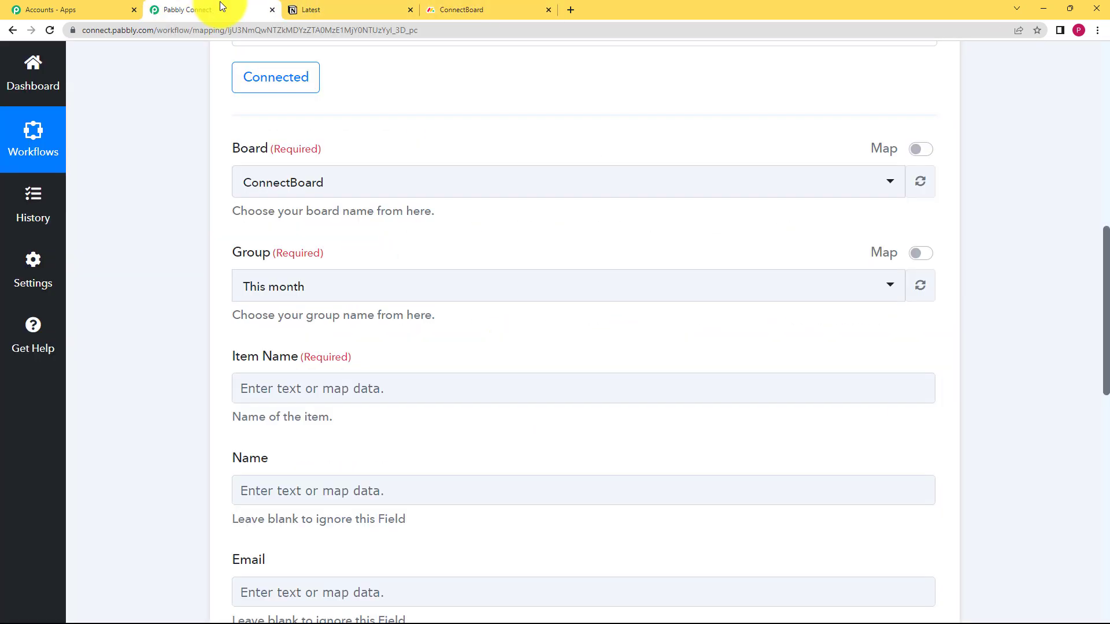
Review the Create Item action's fields from Item Name to Contact and check which ones are required
{"action": "scroll", "coordinate": [210, 437], "scroll_direction": "down", "scroll_amount": 3}
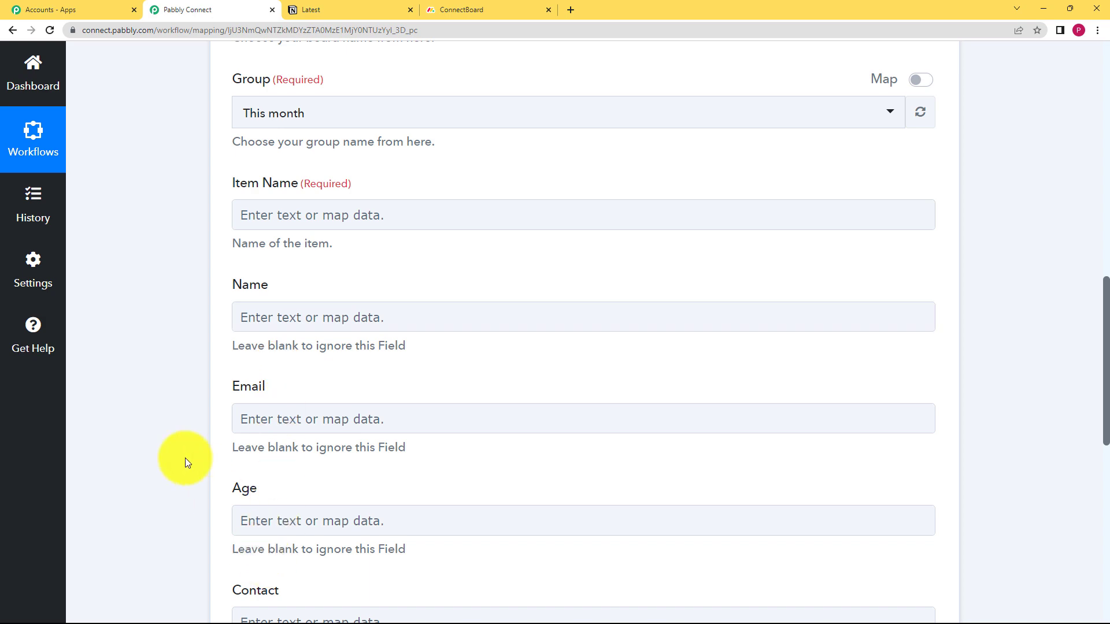
{"action": "scroll", "coordinate": [285, 335], "scroll_direction": "down", "scroll_amount": 2}
{"action": "scroll", "coordinate": [211, 435], "scroll_direction": "up", "scroll_amount": 5}
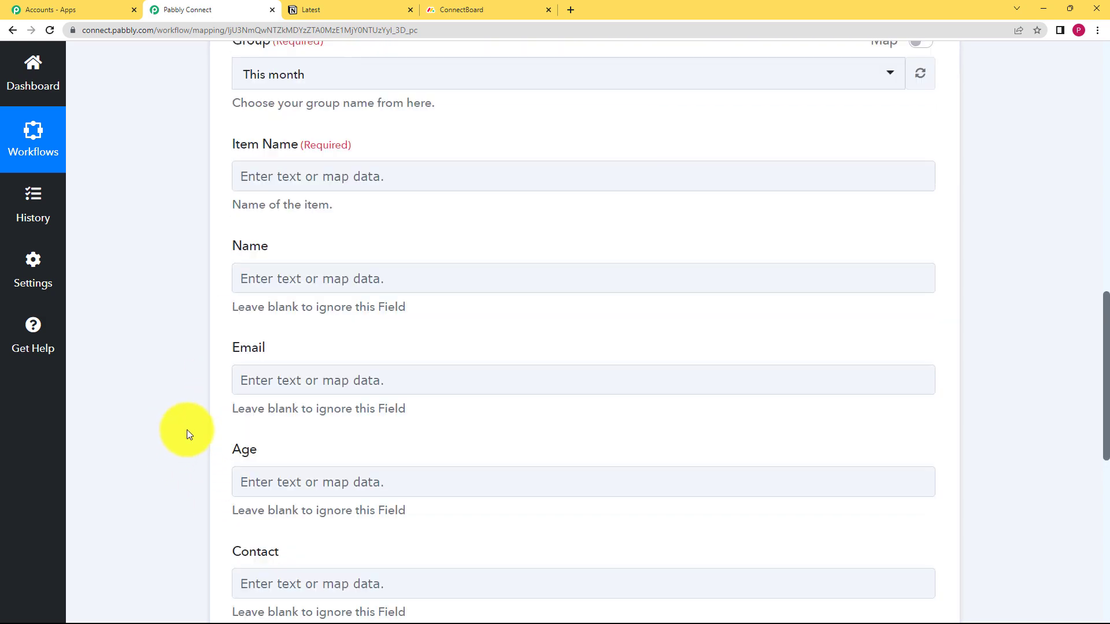
{"action": "scroll", "coordinate": [195, 418], "scroll_direction": "up", "scroll_amount": 8}
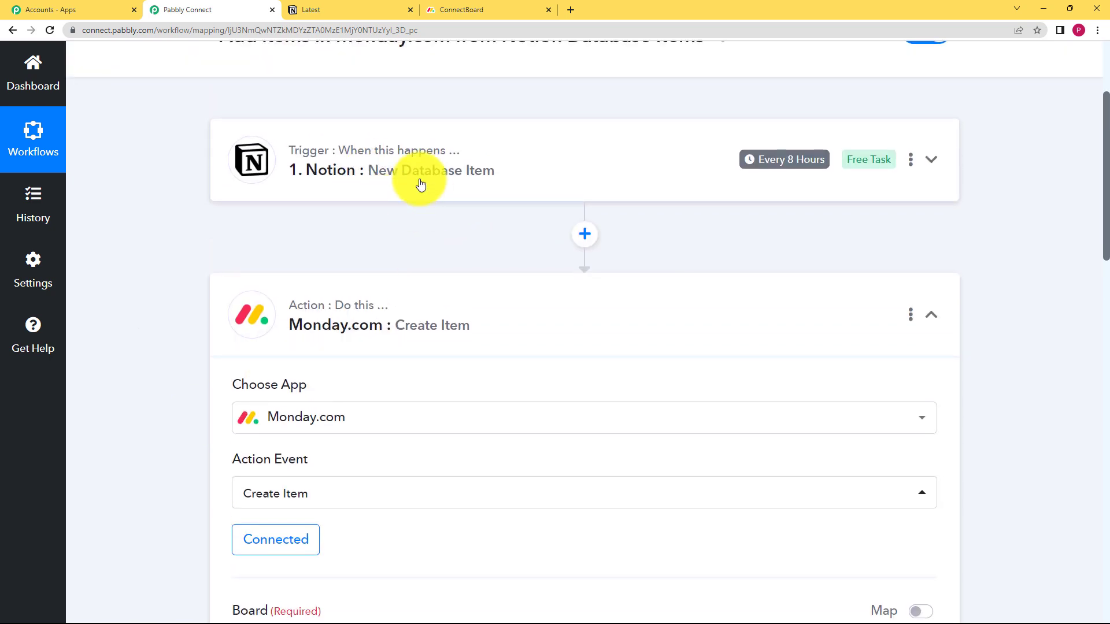
{"action": "scroll", "coordinate": [169, 438], "scroll_direction": "down", "scroll_amount": 3}
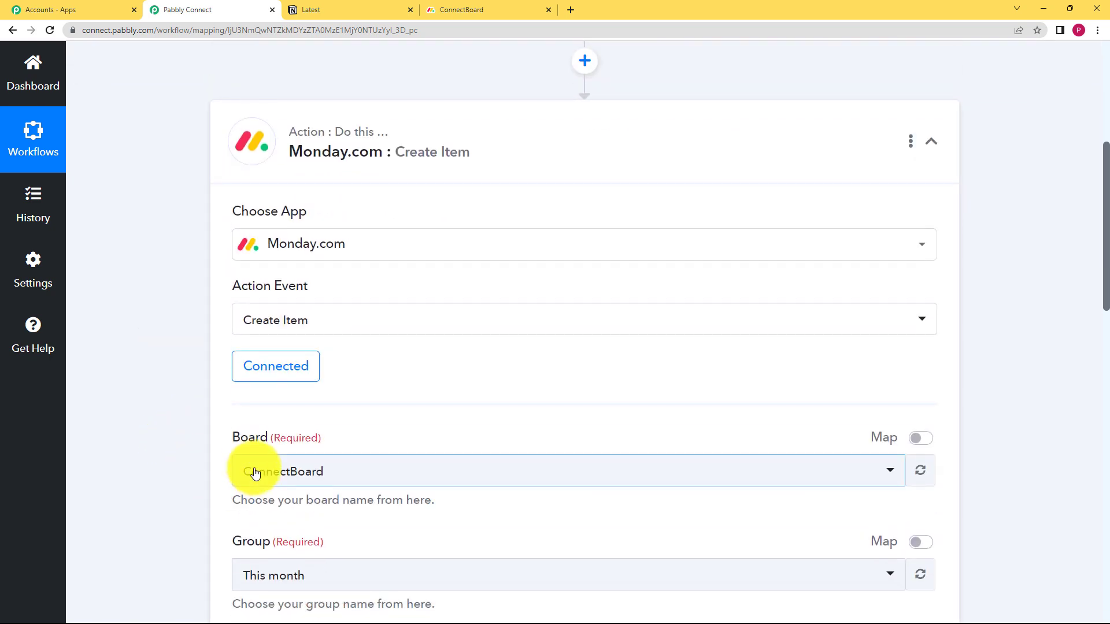
{"action": "scroll", "coordinate": [249, 470], "scroll_direction": "down", "scroll_amount": 3}
{"action": "scroll", "coordinate": [238, 490], "scroll_direction": "down", "scroll_amount": 3}
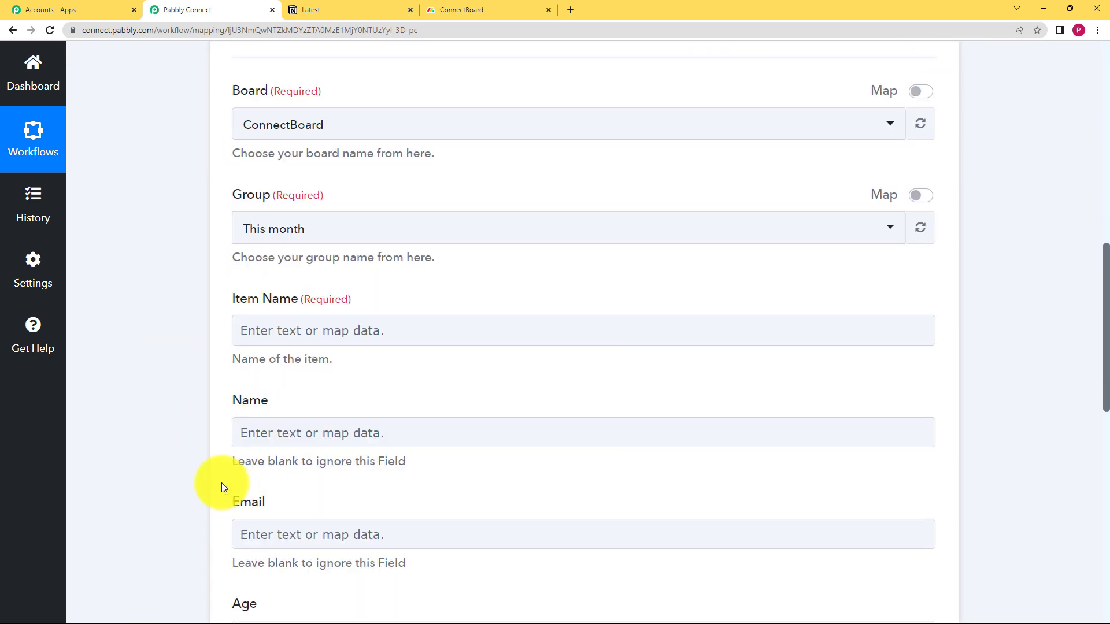
{"action": "scroll", "coordinate": [221, 483], "scroll_direction": "down", "scroll_amount": 1}
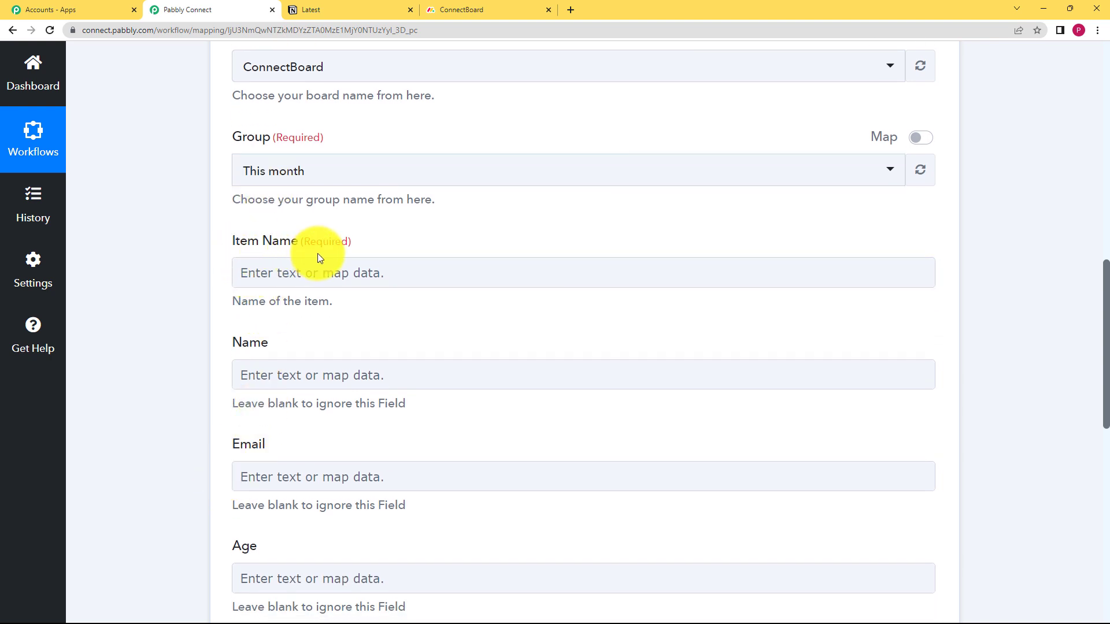
{"action": "left_click", "coordinate": [325, 270]}
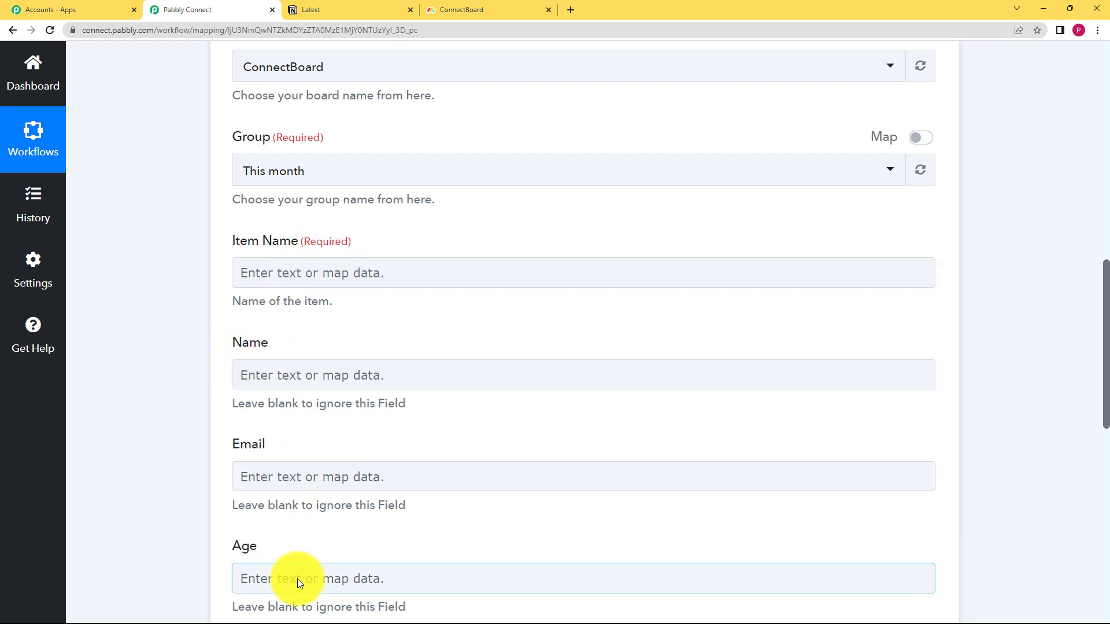
{"action": "scroll", "coordinate": [301, 571], "scroll_direction": "down", "scroll_amount": 3}
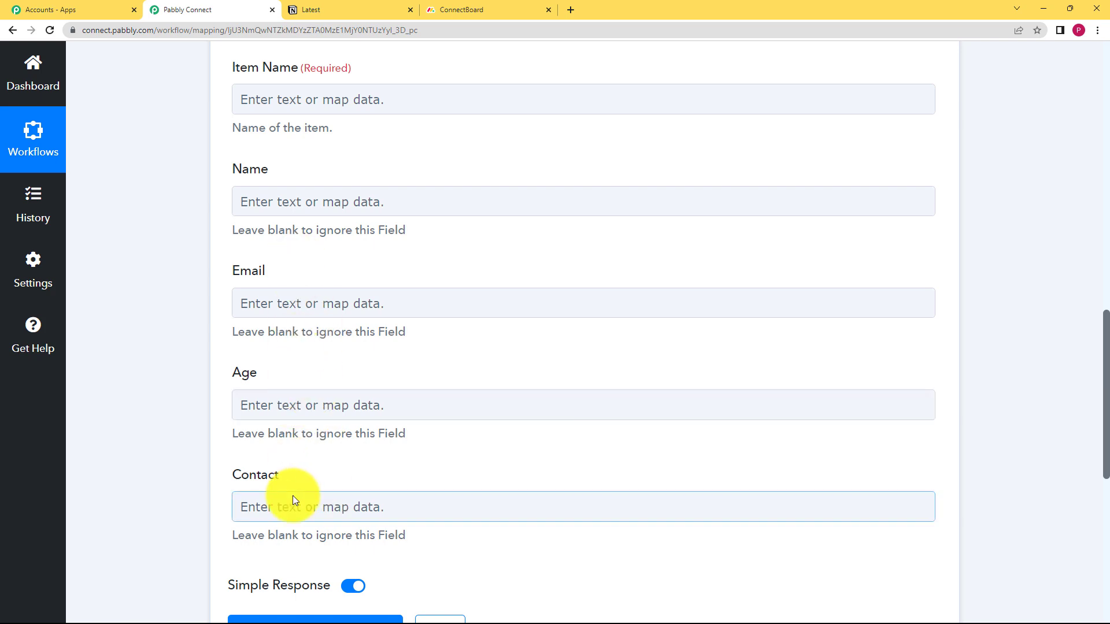
{"action": "scroll", "coordinate": [290, 530], "scroll_direction": "down", "scroll_amount": 3}
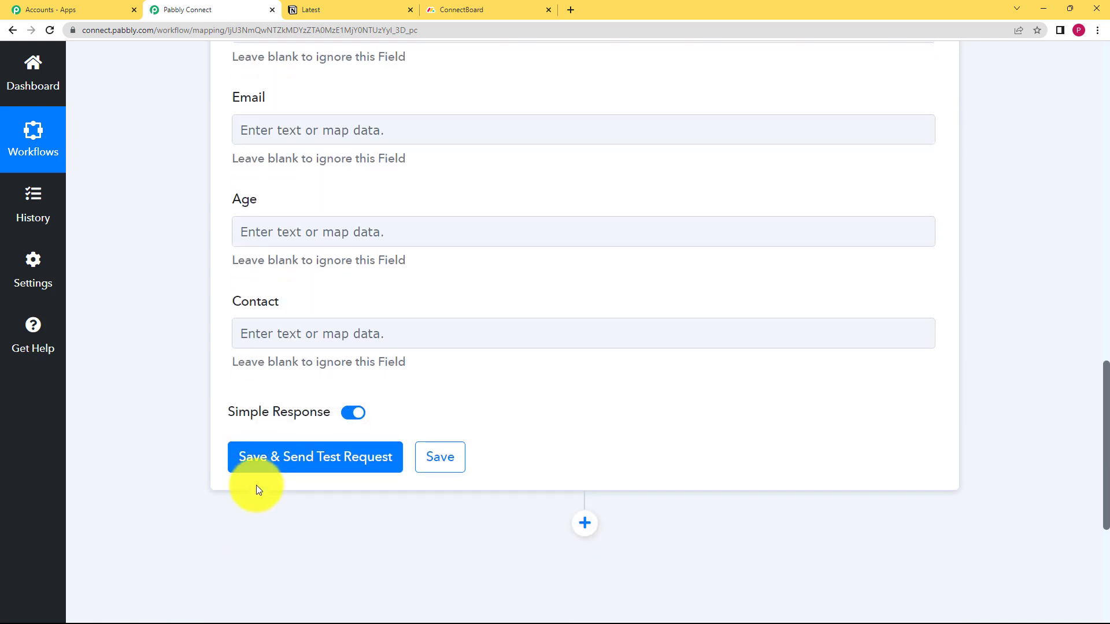
{"action": "scroll", "coordinate": [184, 491], "scroll_direction": "up", "scroll_amount": 9}
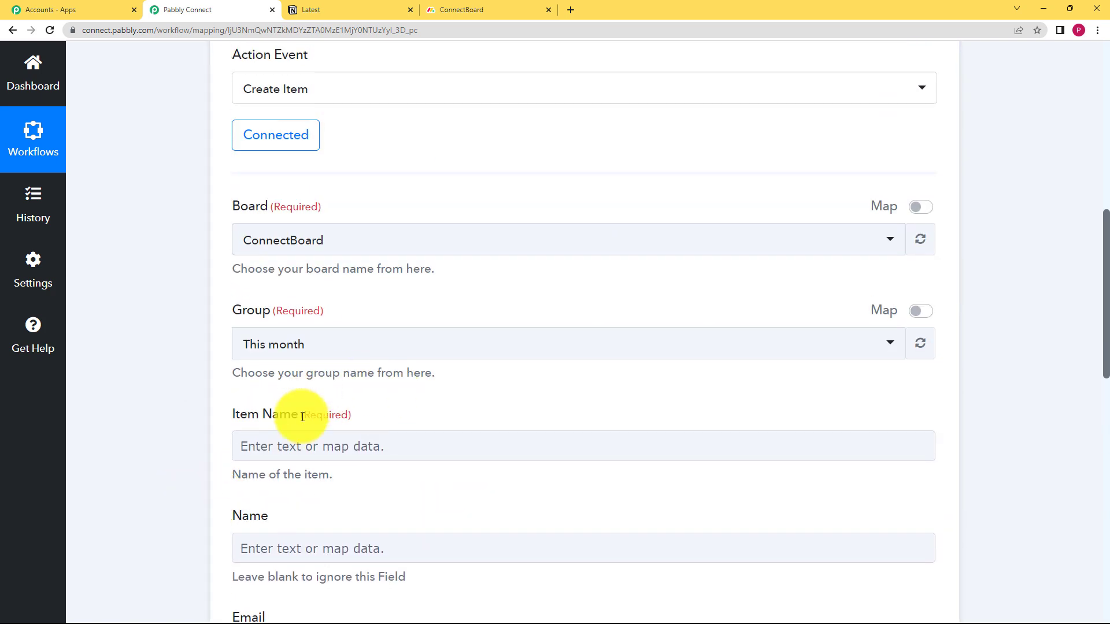
{"action": "left_click_drag", "start_coordinate": [301, 414], "coordinate": [361, 417]}
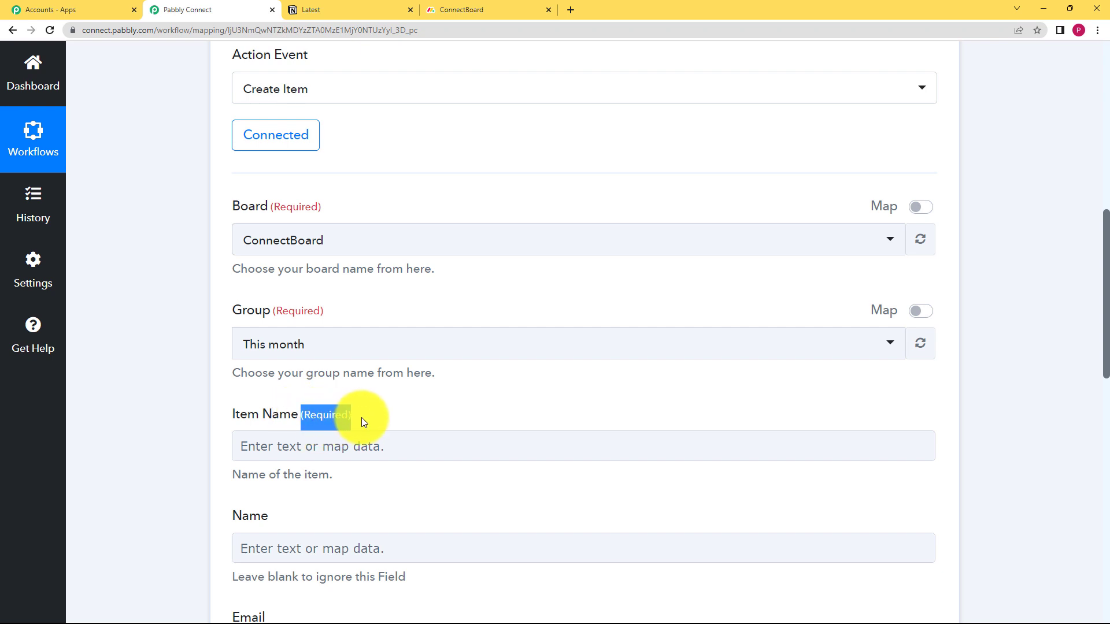
{"action": "left_click", "coordinate": [323, 417]}
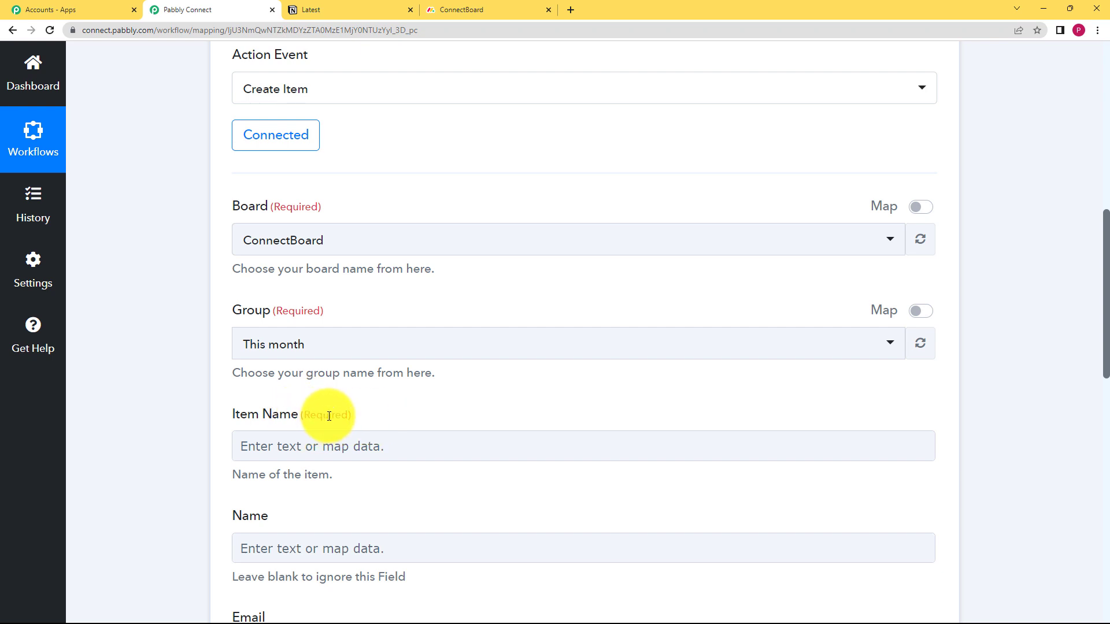
Map the action's Item Name to Properties Name Title 0 Text Content from the Notion trigger
{"action": "scroll", "coordinate": [266, 405], "scroll_direction": "down", "scroll_amount": 2}
{"action": "left_click", "coordinate": [280, 341]}
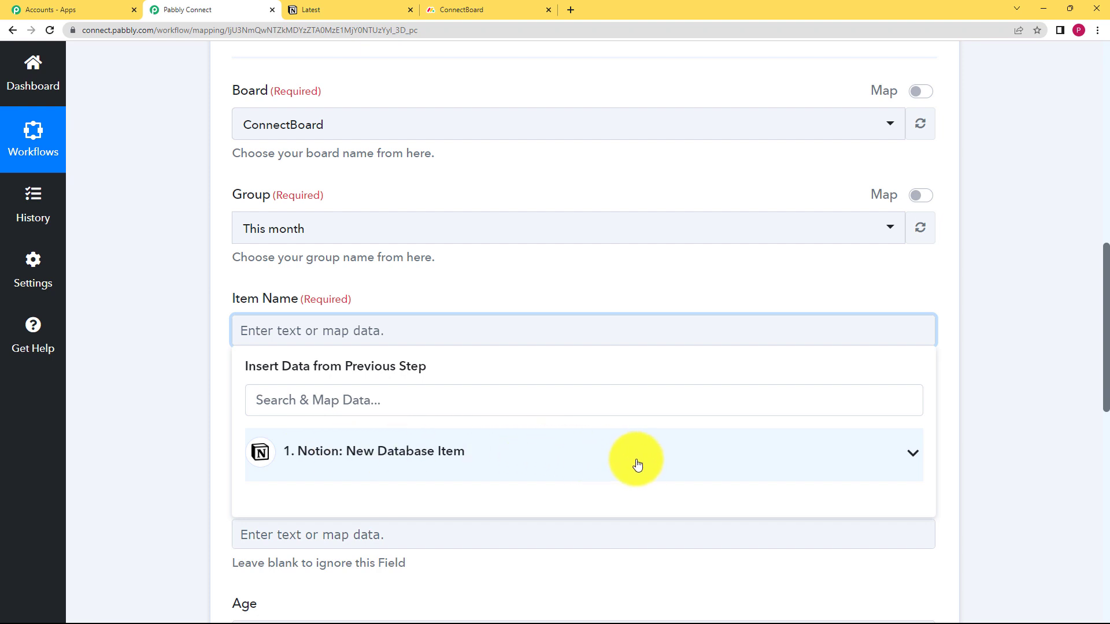
{"action": "scroll", "coordinate": [250, 426], "scroll_direction": "down", "scroll_amount": 2}
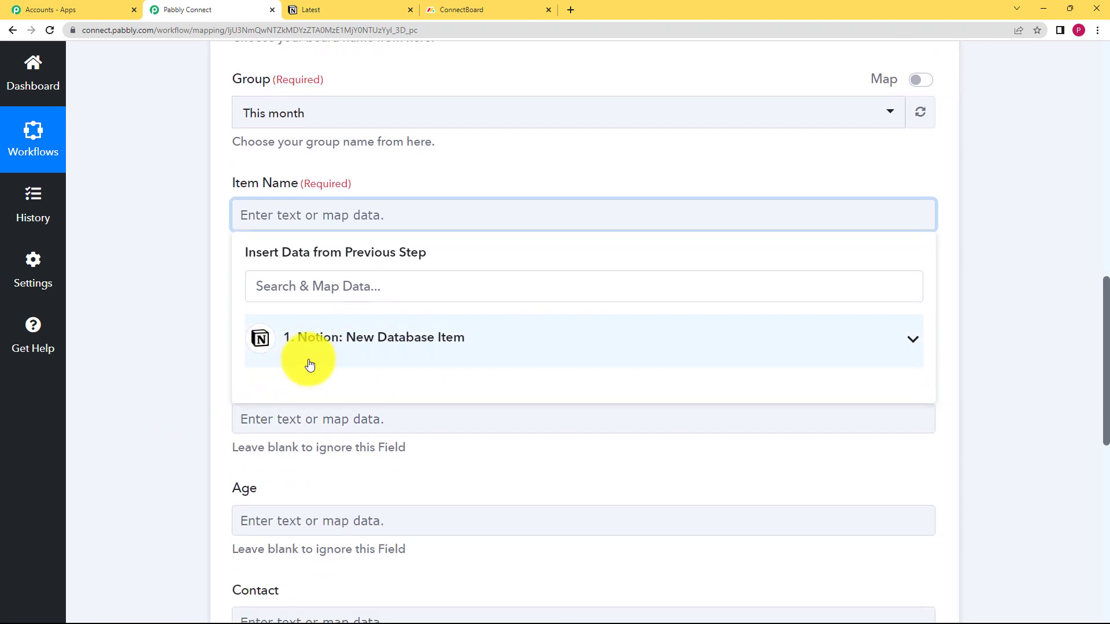
{"action": "left_click", "coordinate": [310, 364]}
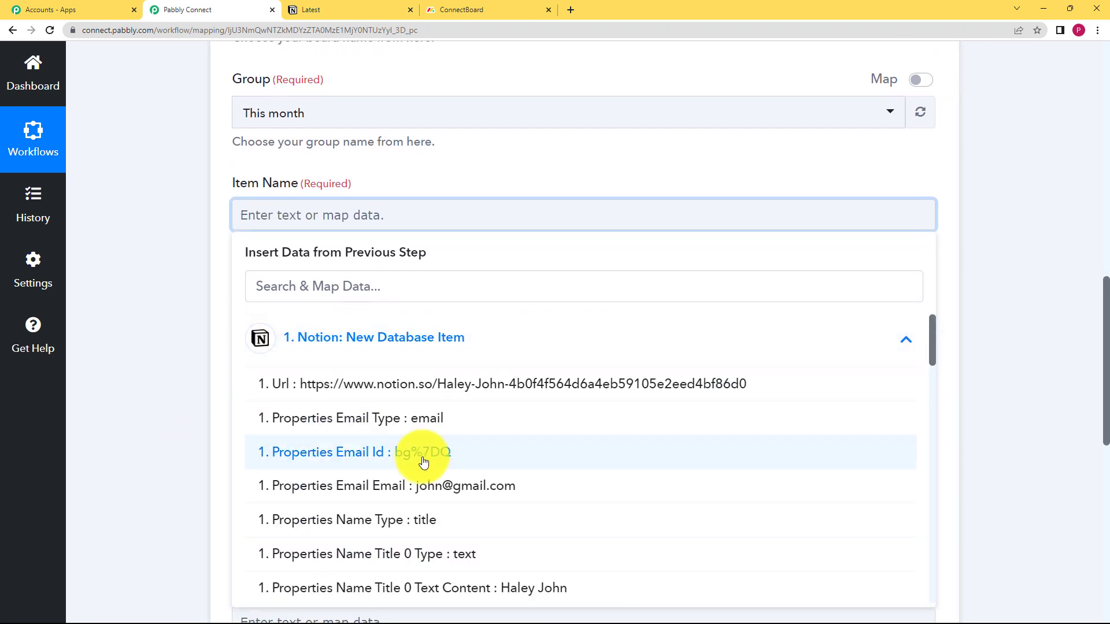
{"action": "scroll", "coordinate": [462, 554], "scroll_direction": "down", "scroll_amount": 2}
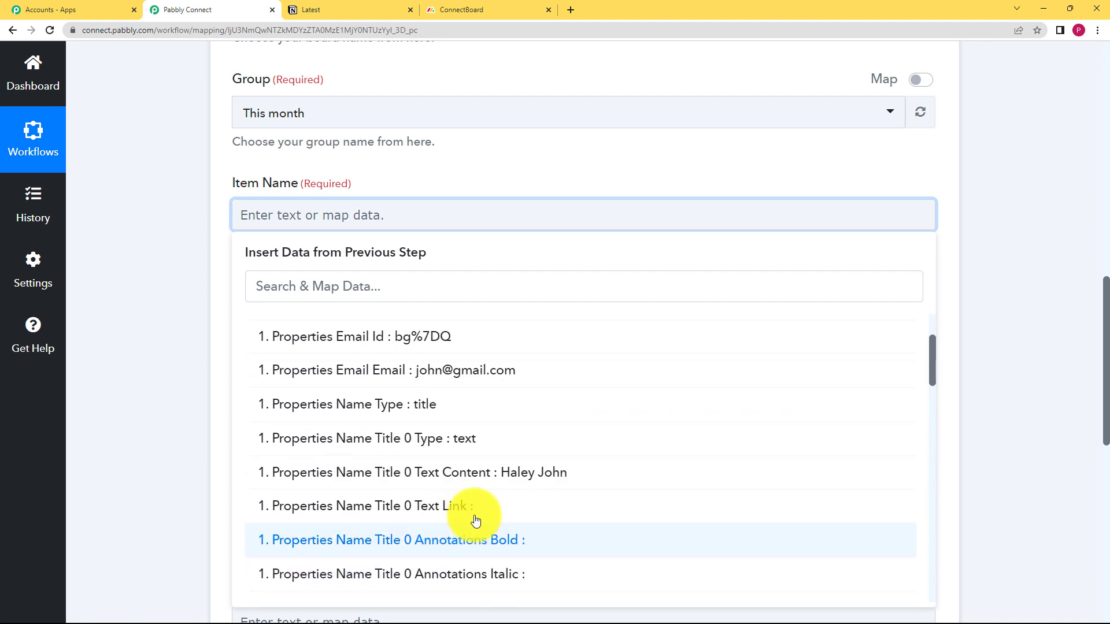
{"action": "left_click", "coordinate": [513, 483]}
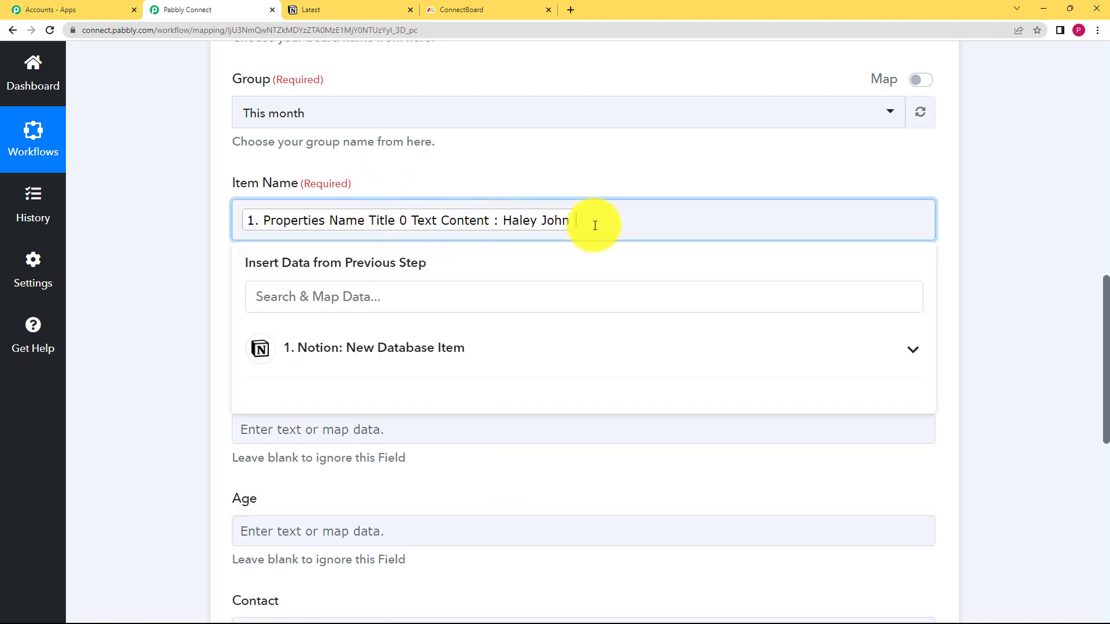
{"action": "left_click", "coordinate": [179, 297]}
{"action": "left_click", "coordinate": [387, 222]}
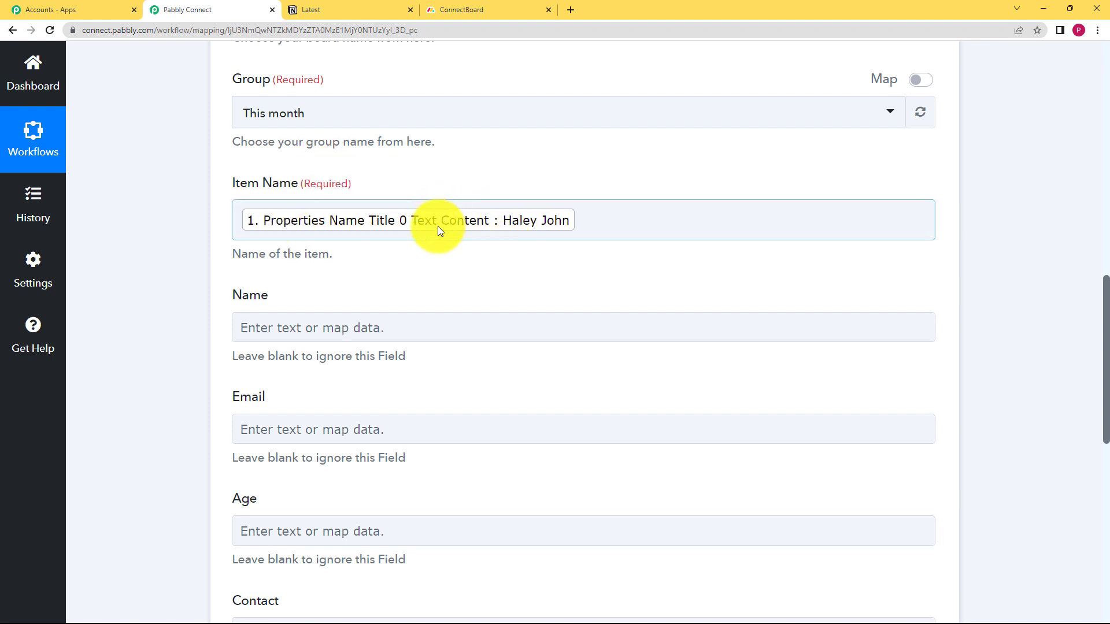
Compare the action's separate Name field with the columns of ConnectBoard in Monday.com
{"action": "left_click", "coordinate": [242, 321]}
{"action": "left_click", "coordinate": [314, 223]}
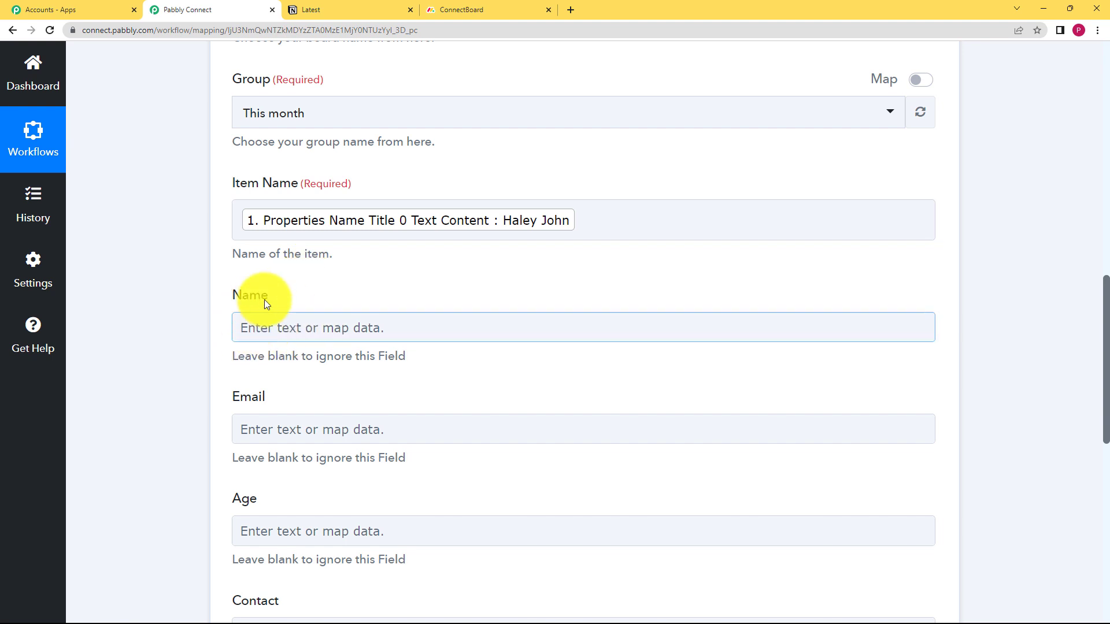
{"action": "left_click", "coordinate": [471, 10]}
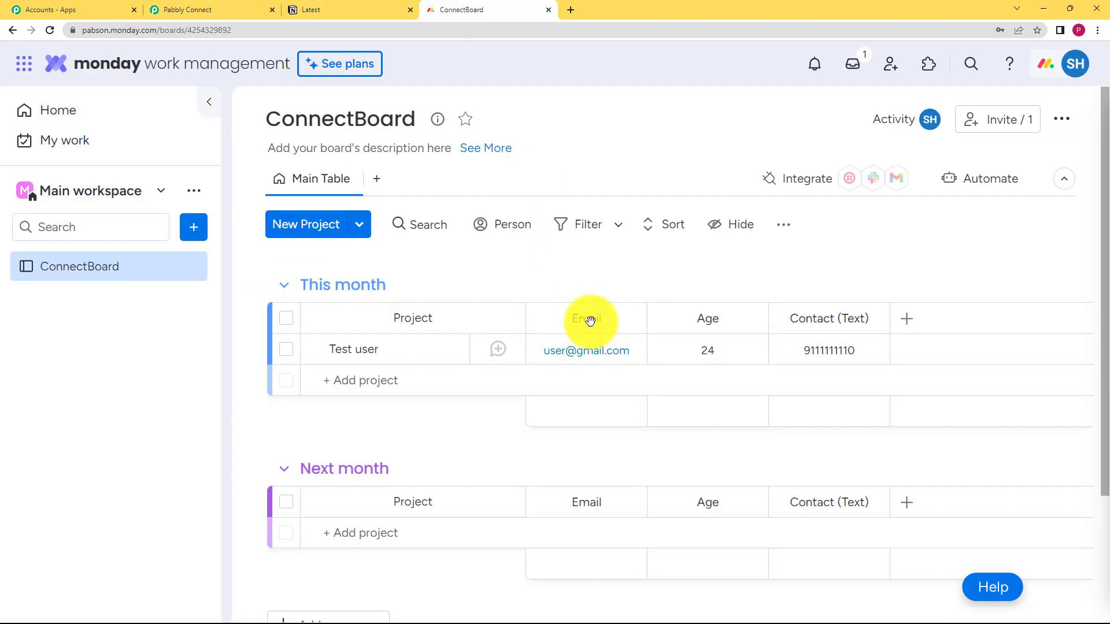
{"action": "left_click", "coordinate": [197, 9]}
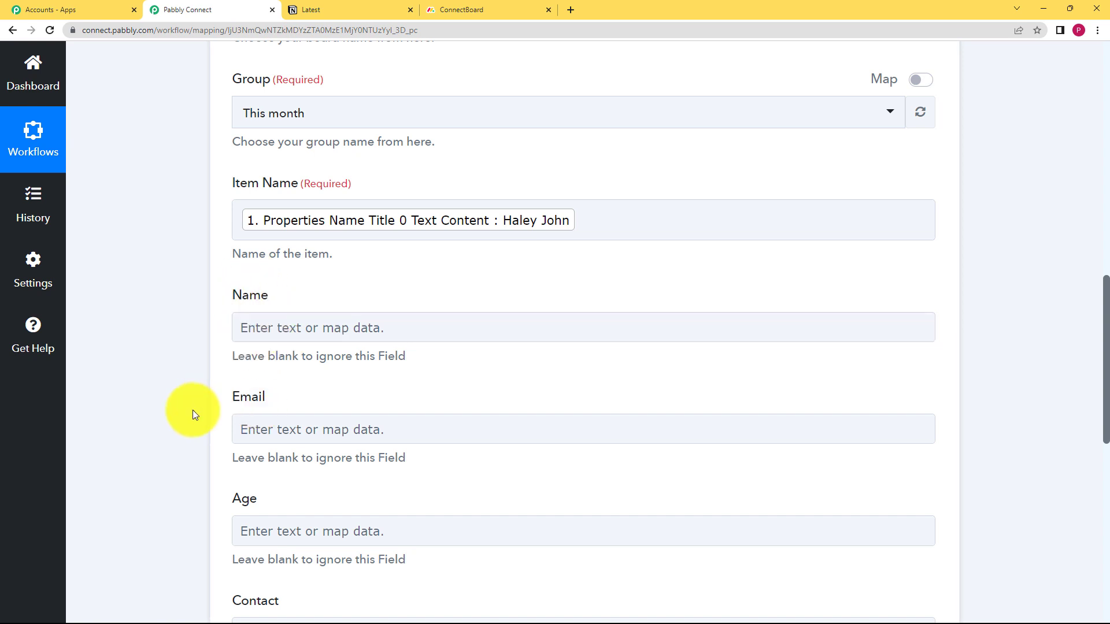
Map the Create Item action's Email field to Properties Email Email from the Notion trigger, searching the trigger data for "@"
{"action": "scroll", "coordinate": [192, 410], "scroll_direction": "down", "scroll_amount": 2}
{"action": "left_click", "coordinate": [259, 325]}
{"action": "left_click", "coordinate": [292, 386]}
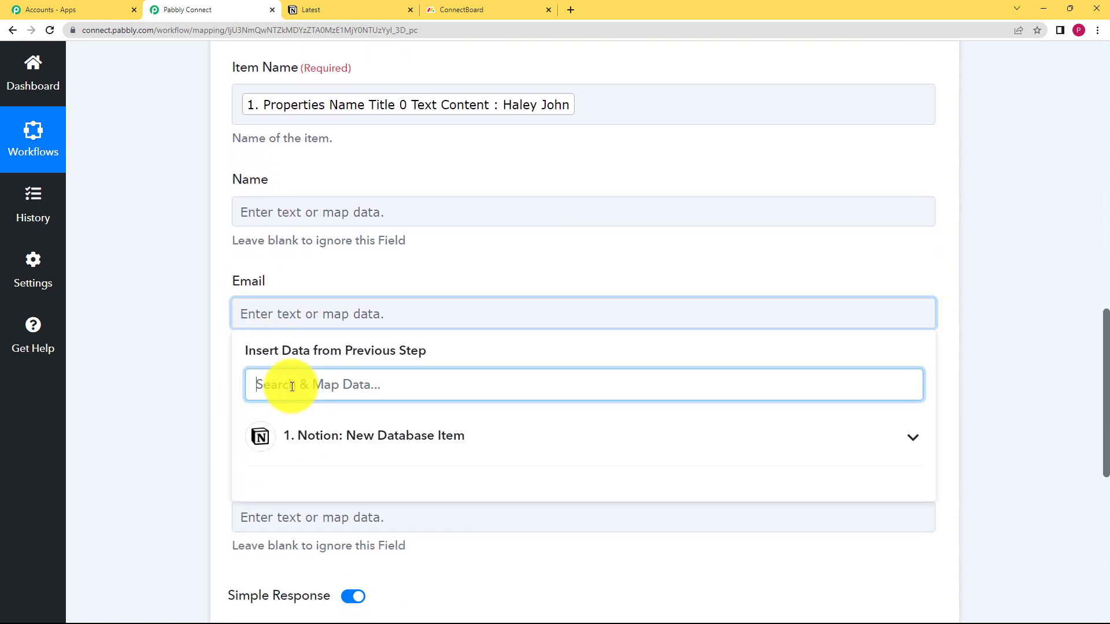
{"action": "left_click", "coordinate": [330, 450]}
{"action": "scroll", "coordinate": [376, 527], "scroll_direction": "down", "scroll_amount": 6}
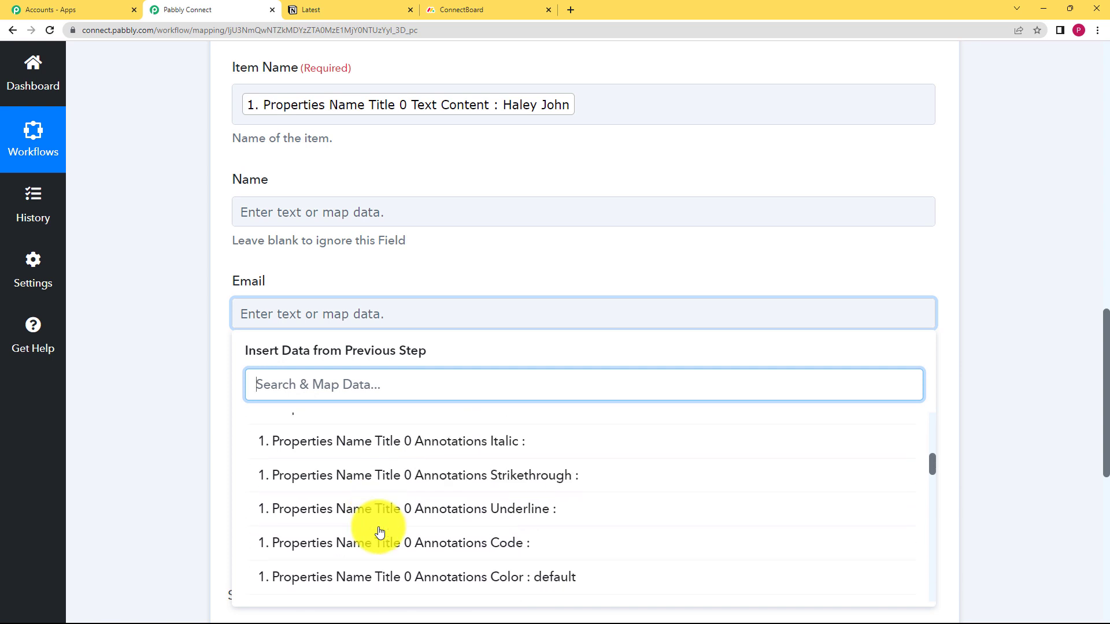
{"action": "scroll", "coordinate": [376, 523], "scroll_direction": "down", "scroll_amount": 2}
{"action": "scroll", "coordinate": [370, 497], "scroll_direction": "up", "scroll_amount": 3}
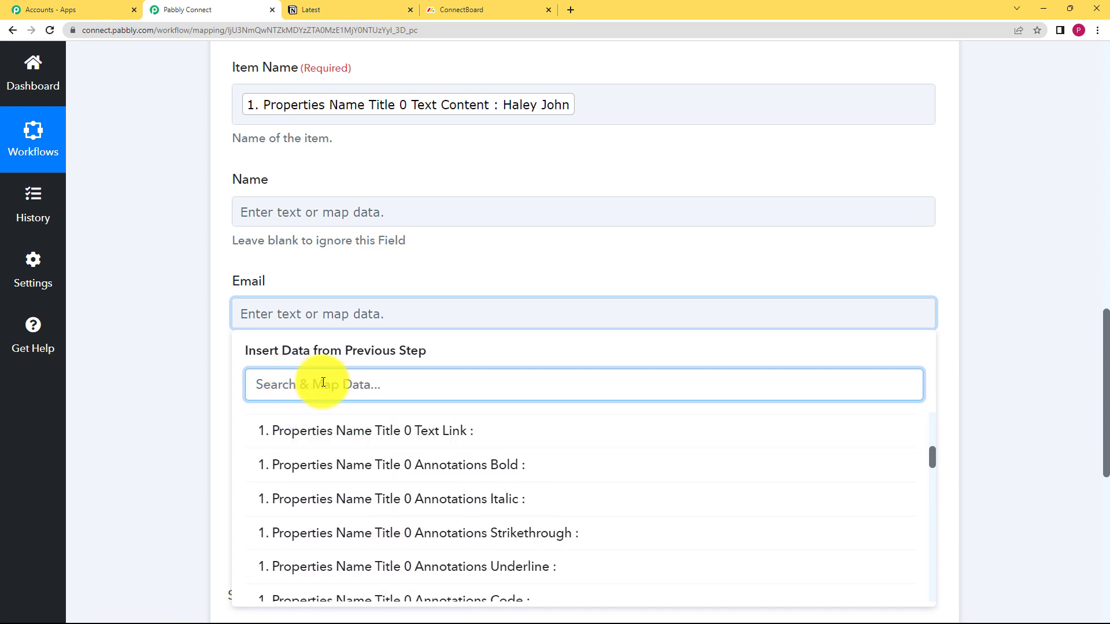
{"action": "type", "text": "@"}
{"action": "left_click", "coordinate": [347, 481]}
{"action": "left_click", "coordinate": [196, 368]}
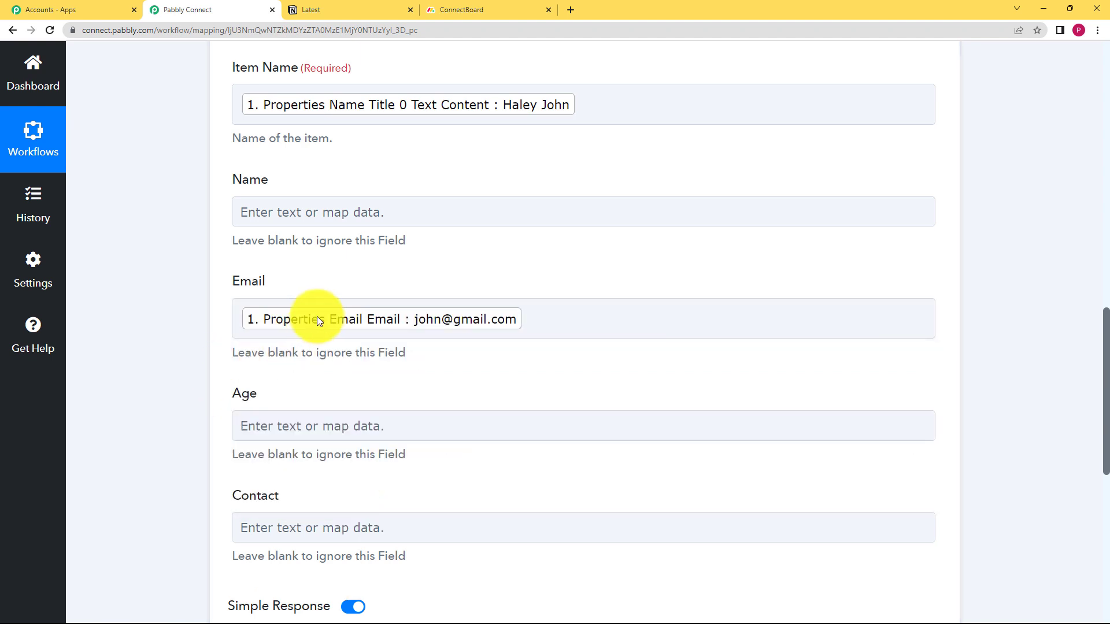
Map the action's Age field to Properties Age Number from the Notion trigger, searching the trigger data for "18"
{"action": "left_click", "coordinate": [283, 429]}
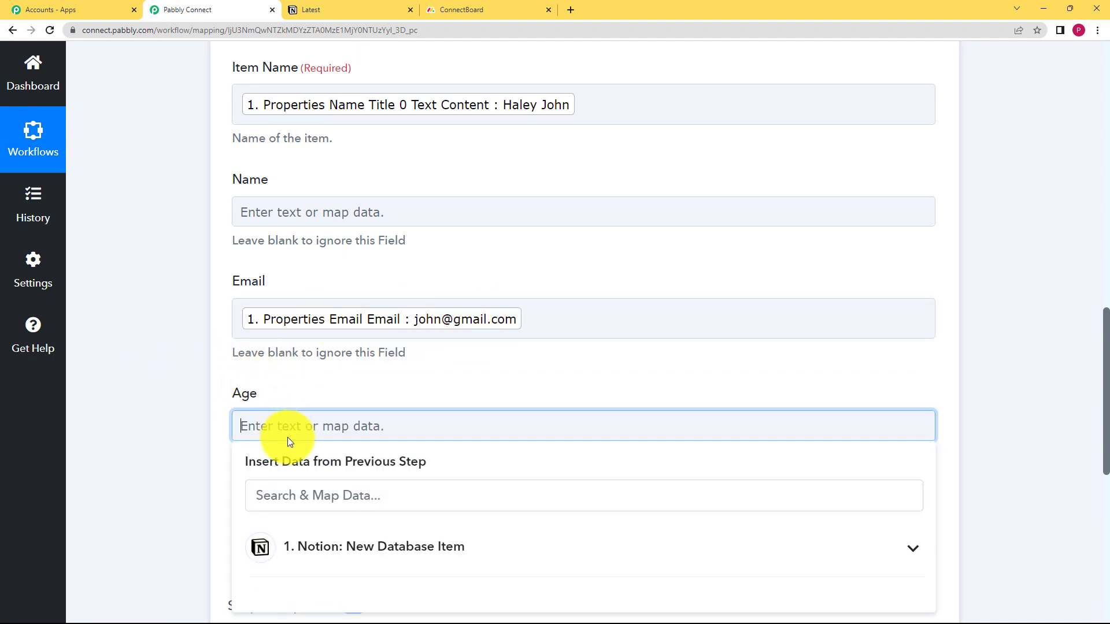
{"action": "left_click", "coordinate": [294, 500]}
{"action": "type", "text": "18"}
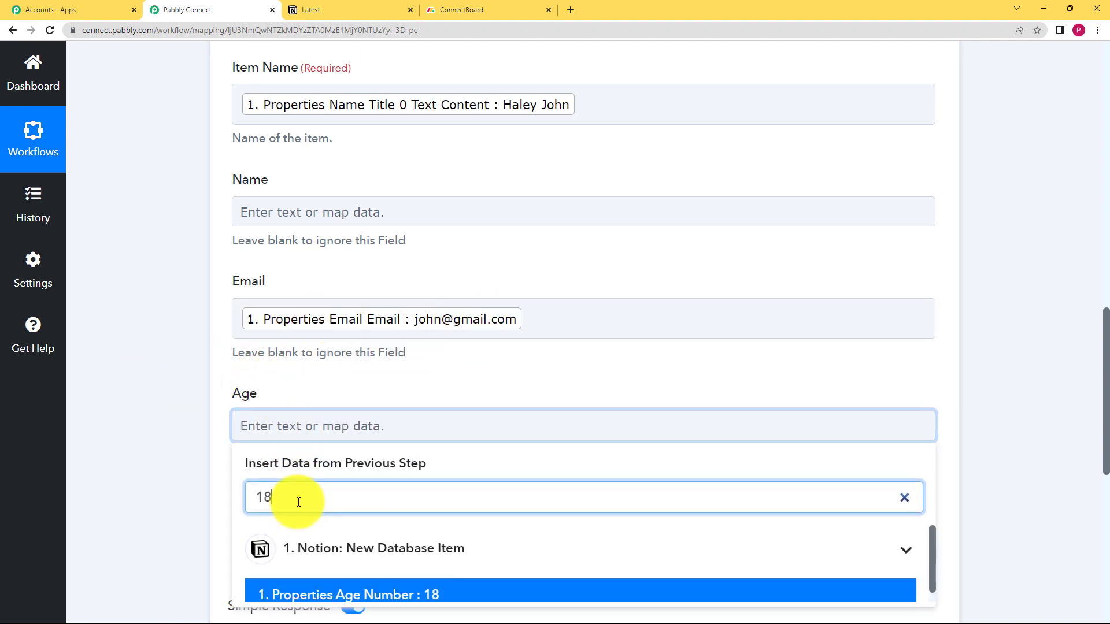
{"action": "scroll", "coordinate": [202, 416], "scroll_direction": "down", "scroll_amount": 2}
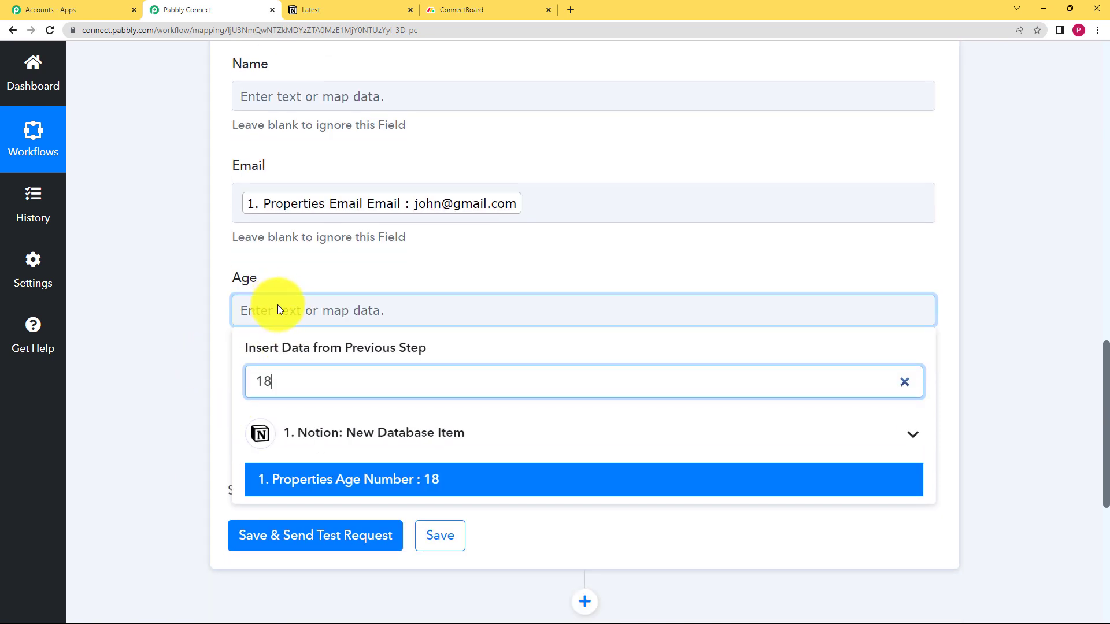
{"action": "left_click", "coordinate": [389, 479]}
{"action": "left_click", "coordinate": [205, 351]}
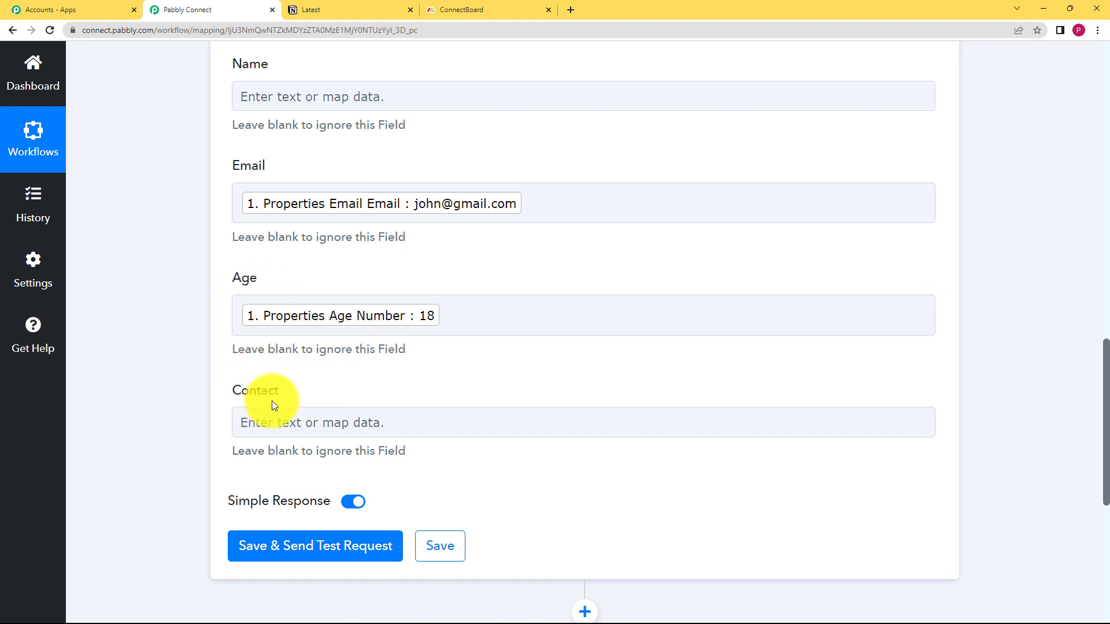
Map the action's Contact field to Properties Mobile Rich Text 0 Text Content from the Notion trigger
{"action": "left_click", "coordinate": [303, 412]}
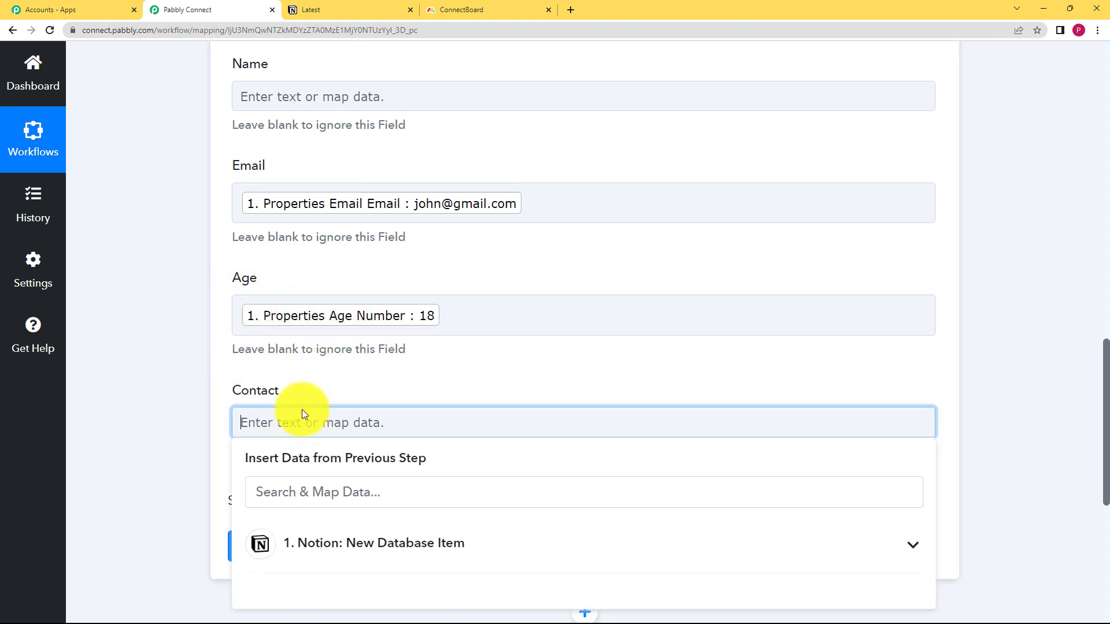
{"action": "left_click", "coordinate": [329, 497]}
{"action": "type", "text": "911"}
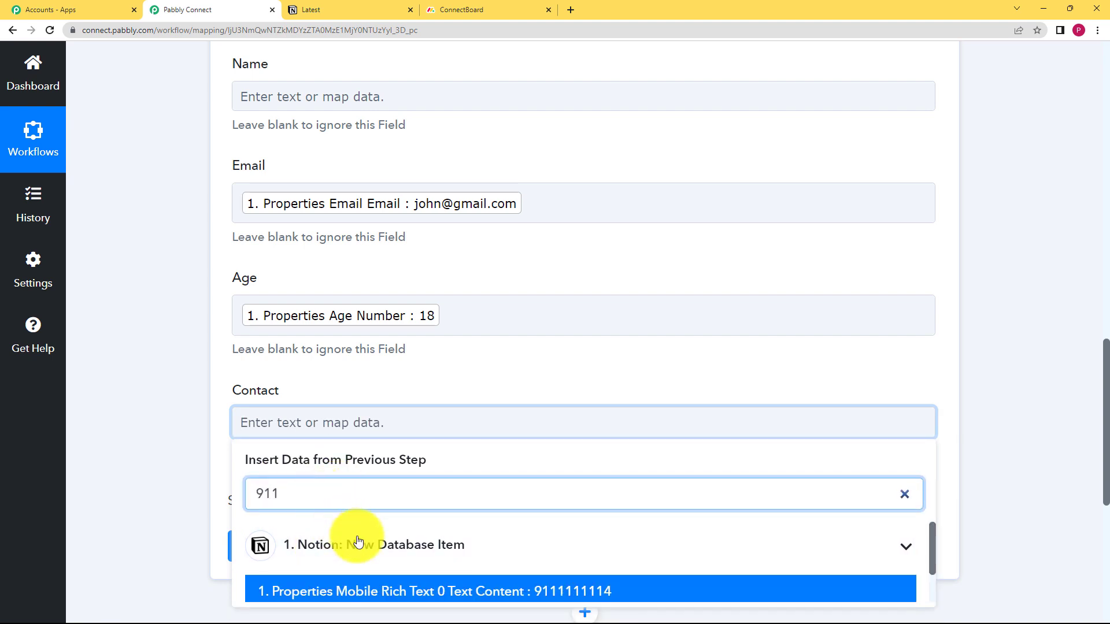
{"action": "left_click", "coordinate": [366, 589]}
{"action": "left_click", "coordinate": [209, 409]}
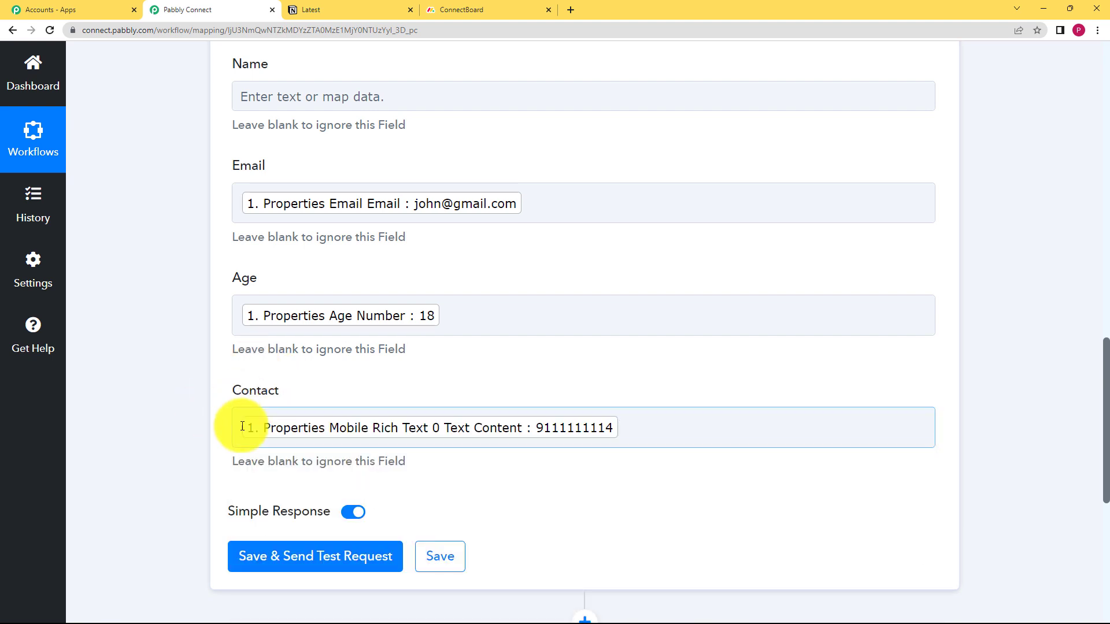
Send a test request with the mapped Create Item fields, check the returned item ID, and save the action
{"action": "scroll", "coordinate": [251, 309], "scroll_direction": "up", "scroll_amount": 5}
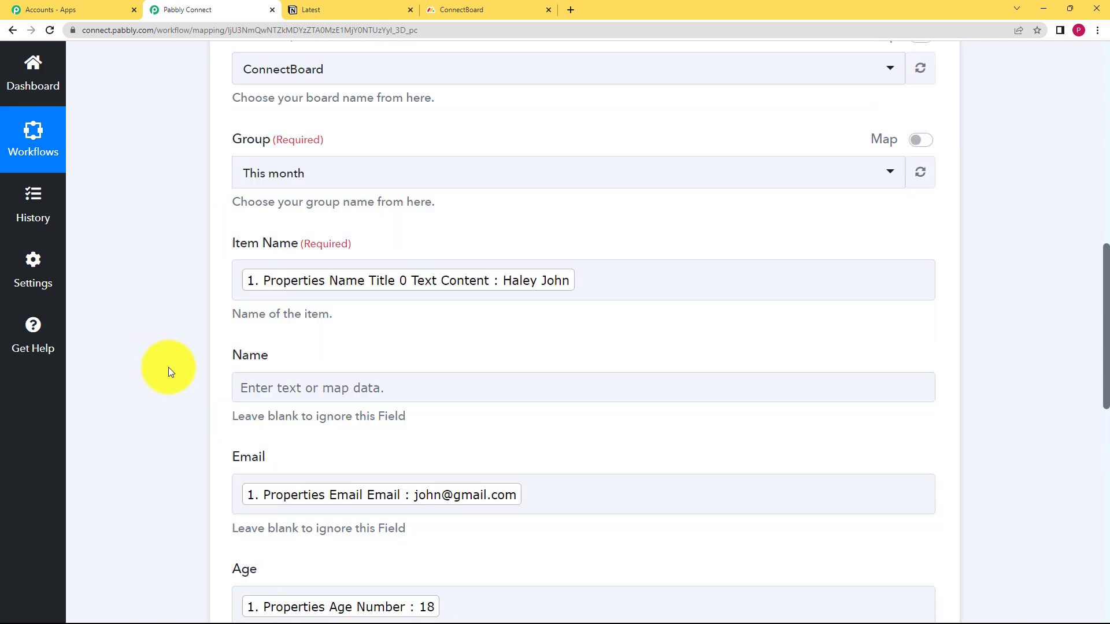
{"action": "scroll", "coordinate": [169, 370], "scroll_direction": "down", "scroll_amount": 9}
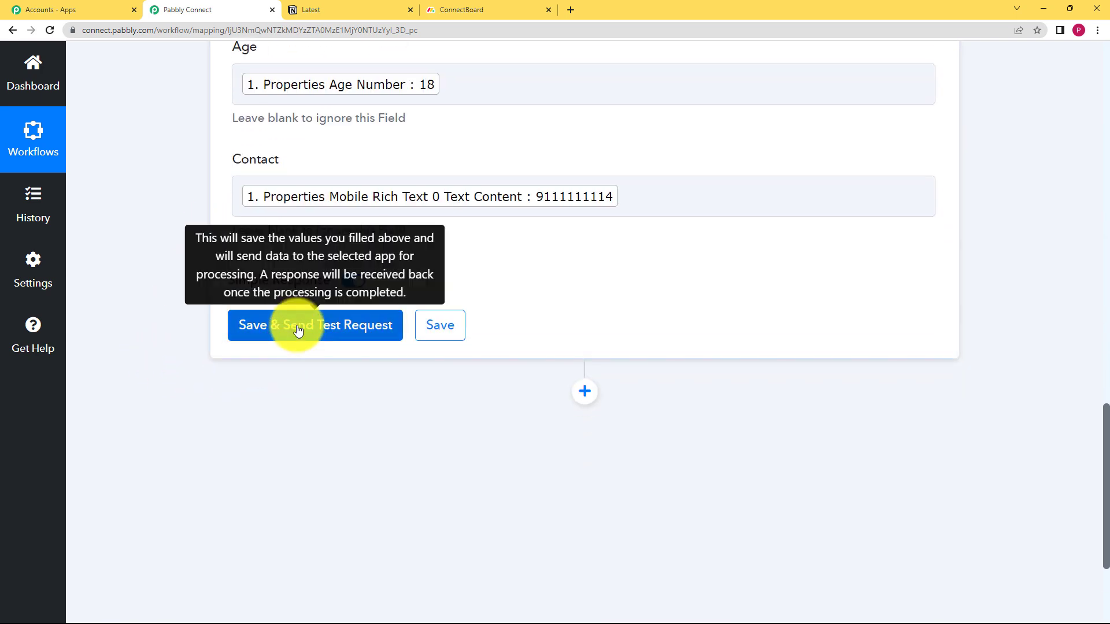
{"action": "left_click", "coordinate": [298, 332]}
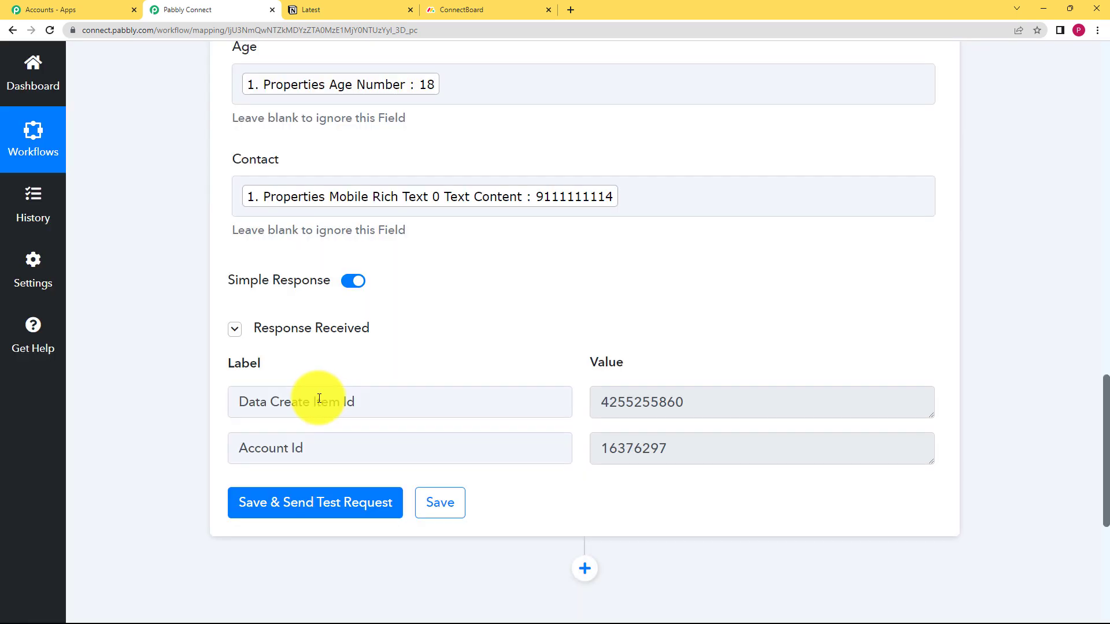
{"action": "double_click", "coordinate": [711, 405]}
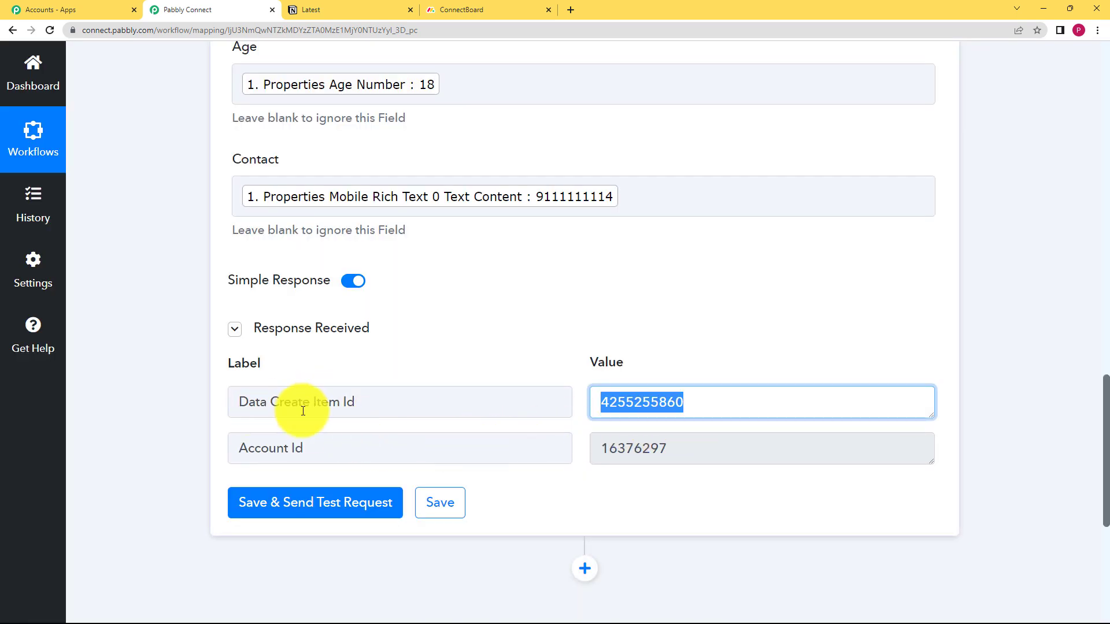
{"action": "left_click", "coordinate": [699, 372]}
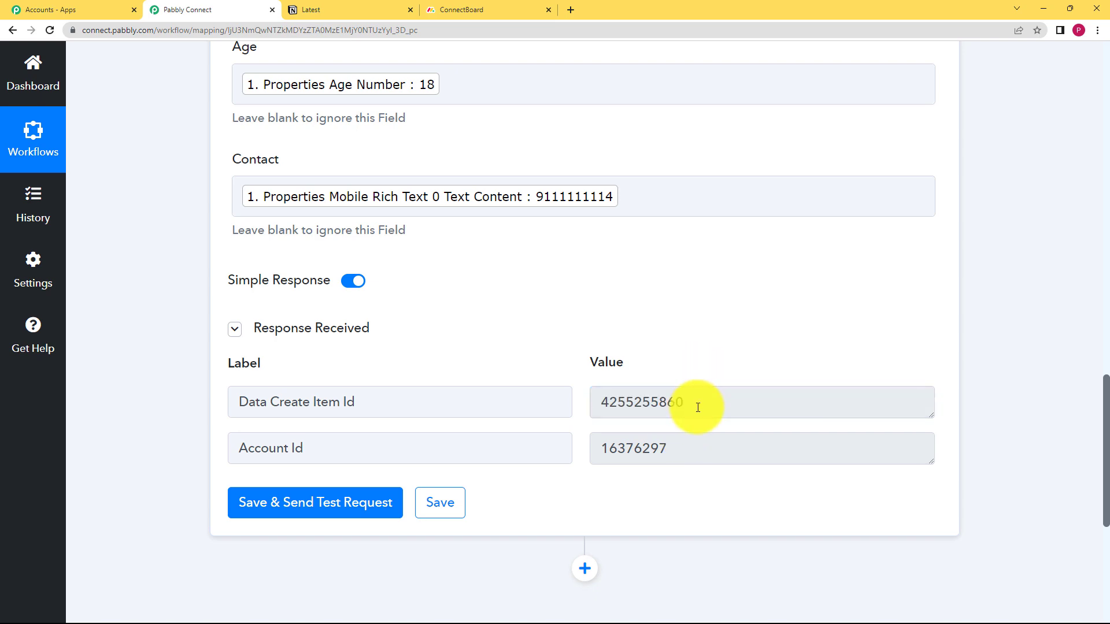
{"action": "left_click", "coordinate": [435, 502]}
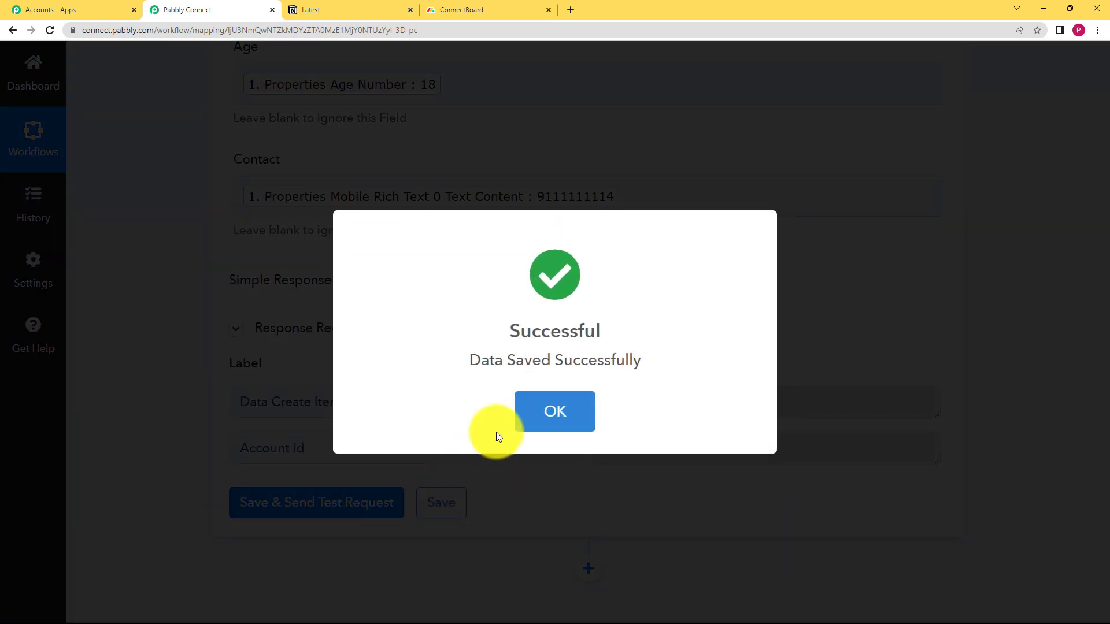
{"action": "left_click", "coordinate": [516, 411]}
Compare the items in the This month group of Monday.com's ConnectBoard with the rows of Notion's Latest database
{"action": "left_click", "coordinate": [482, 9]}
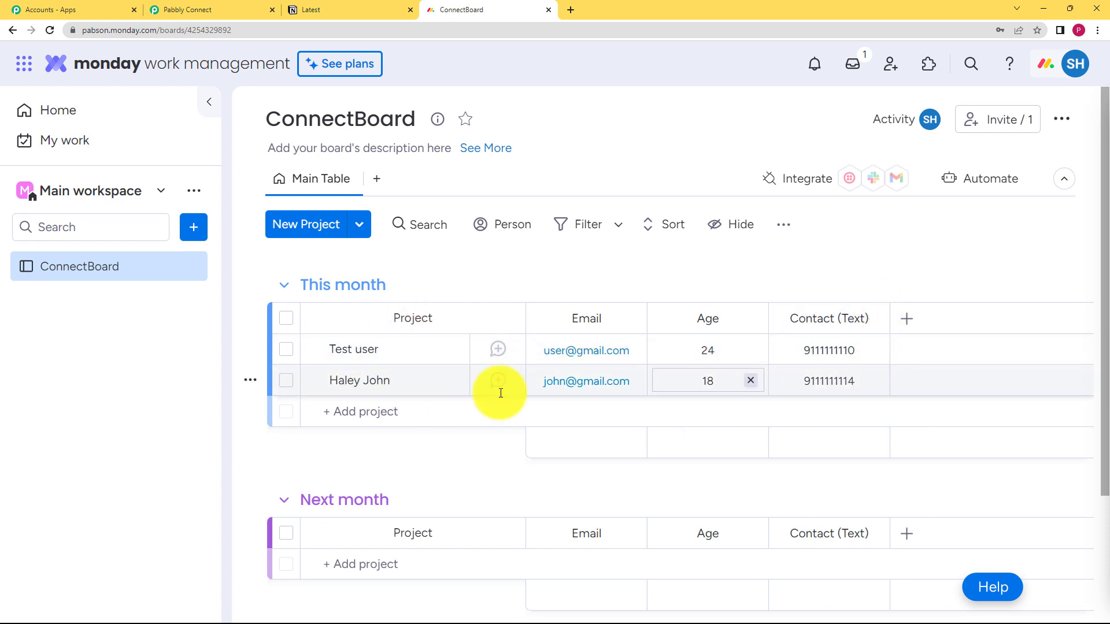
{"action": "left_click", "coordinate": [346, 7]}
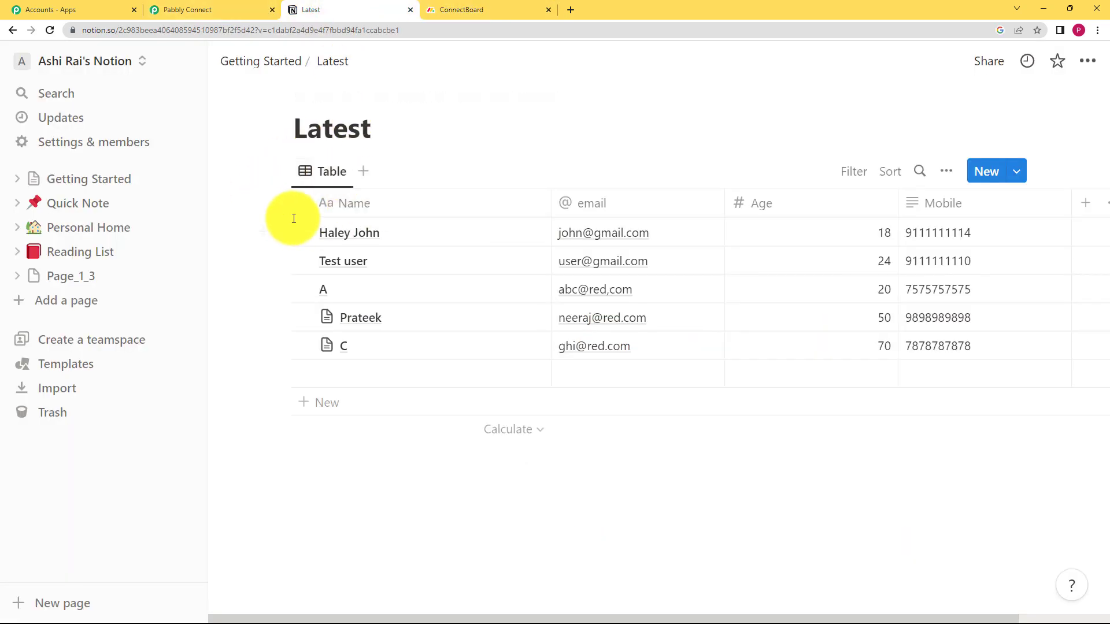
{"action": "left_click", "coordinate": [463, 9]}
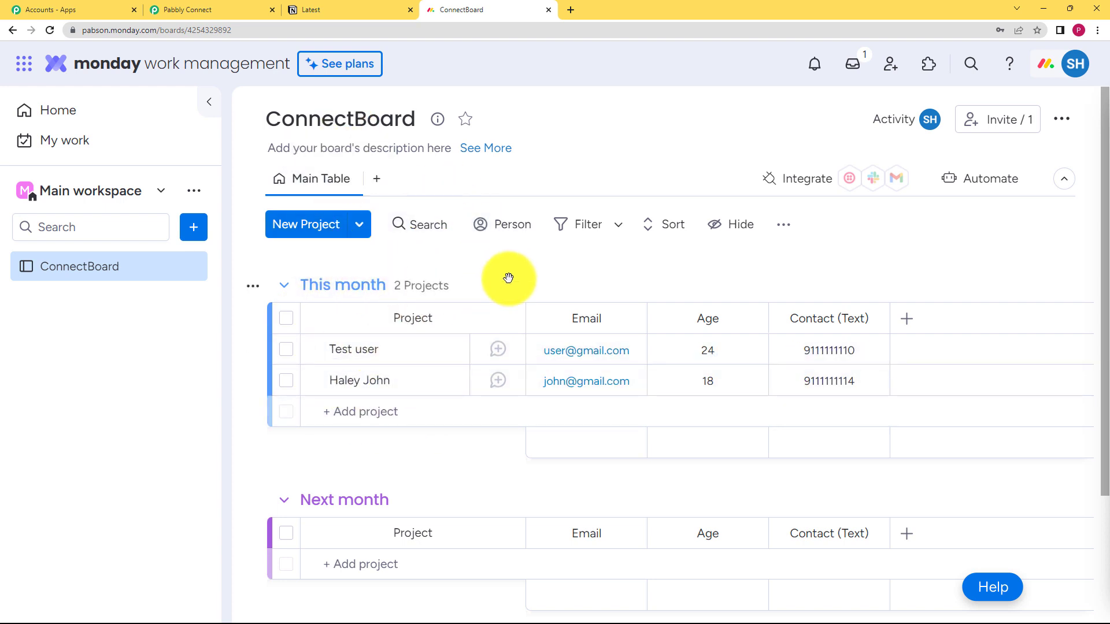
Switch back to Pabbly Connect and review the workflow's Notion trigger and Monday.com Create Item action
{"action": "left_click", "coordinate": [179, 10]}
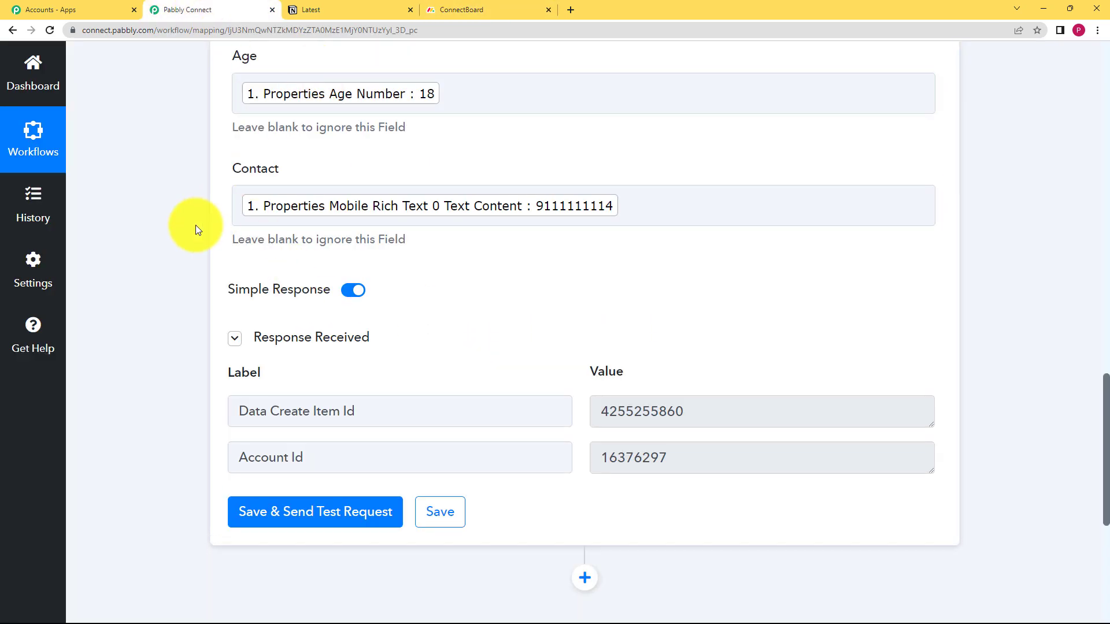
{"action": "scroll", "coordinate": [195, 230], "scroll_direction": "up", "scroll_amount": 20}
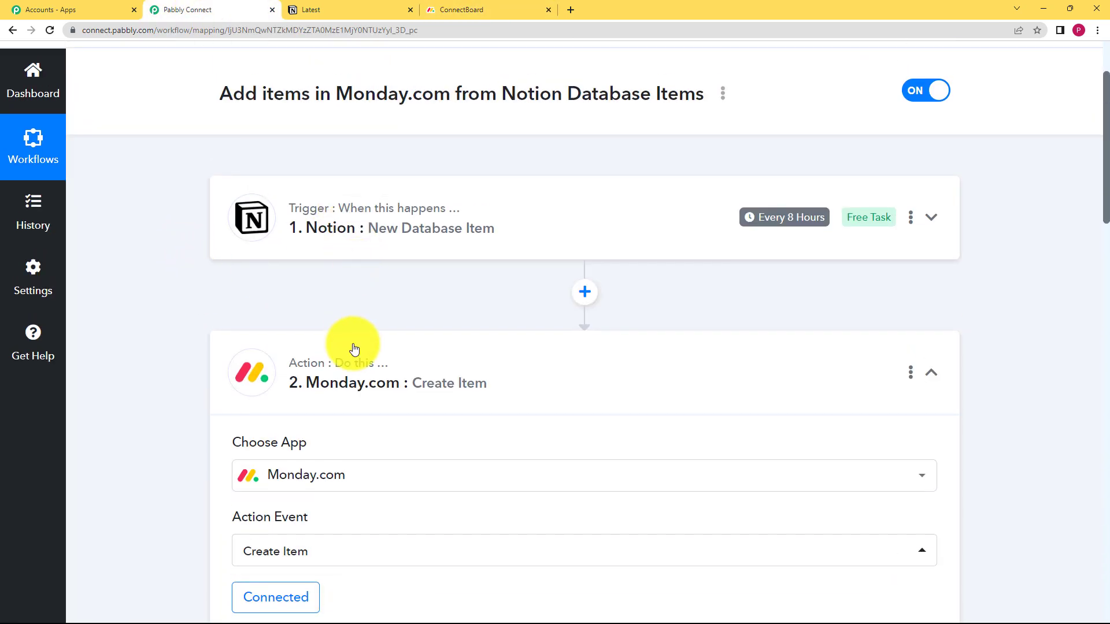
{"action": "left_click", "coordinate": [354, 351]}
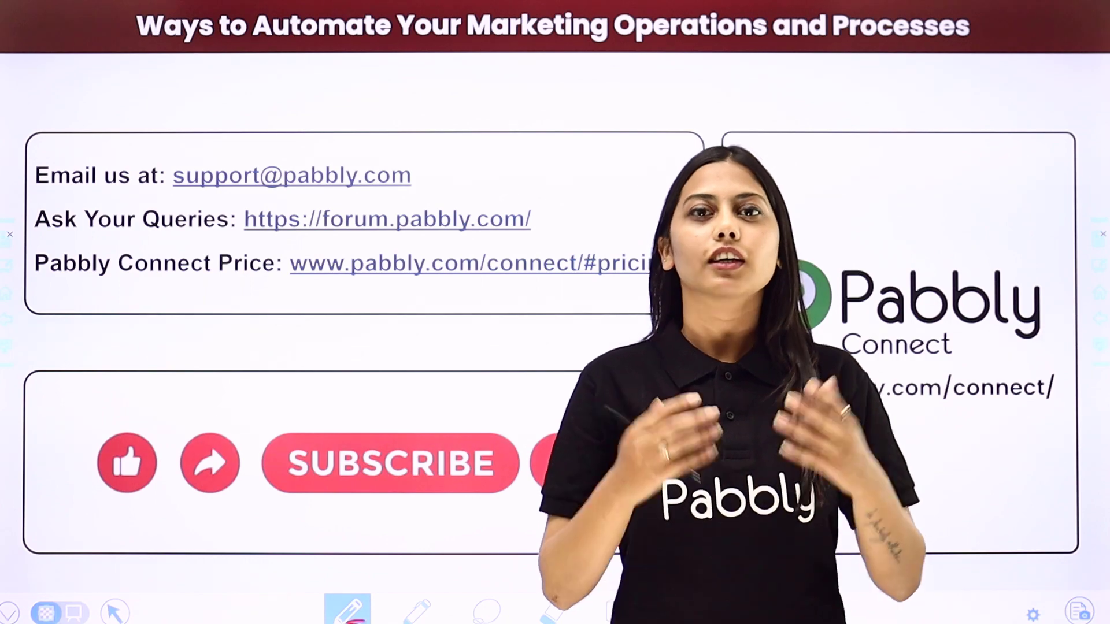